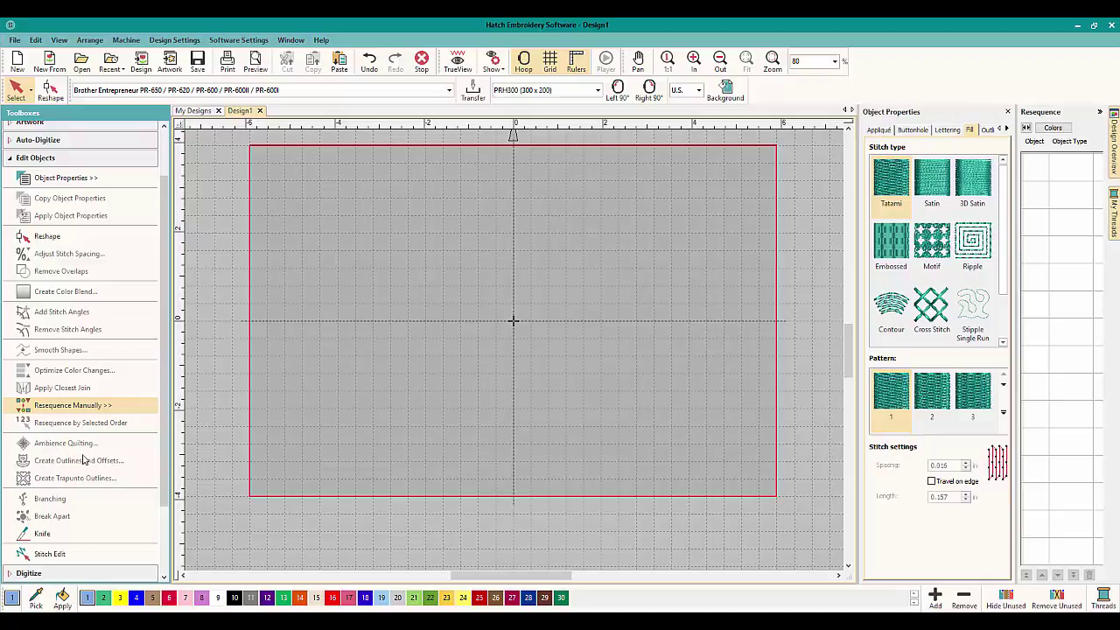
- Digitize a Tatami-filled rectangle about 7.5 in wide and 4.7 in high in the middle of the hoop
scroll(85, 460, down, 1)
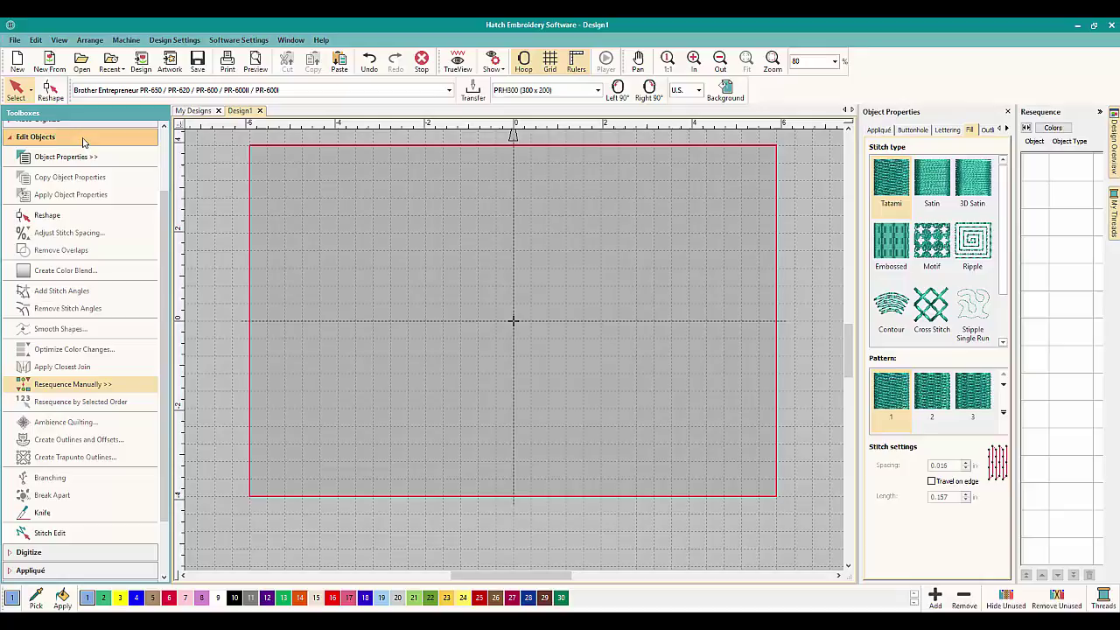
click(54, 138)
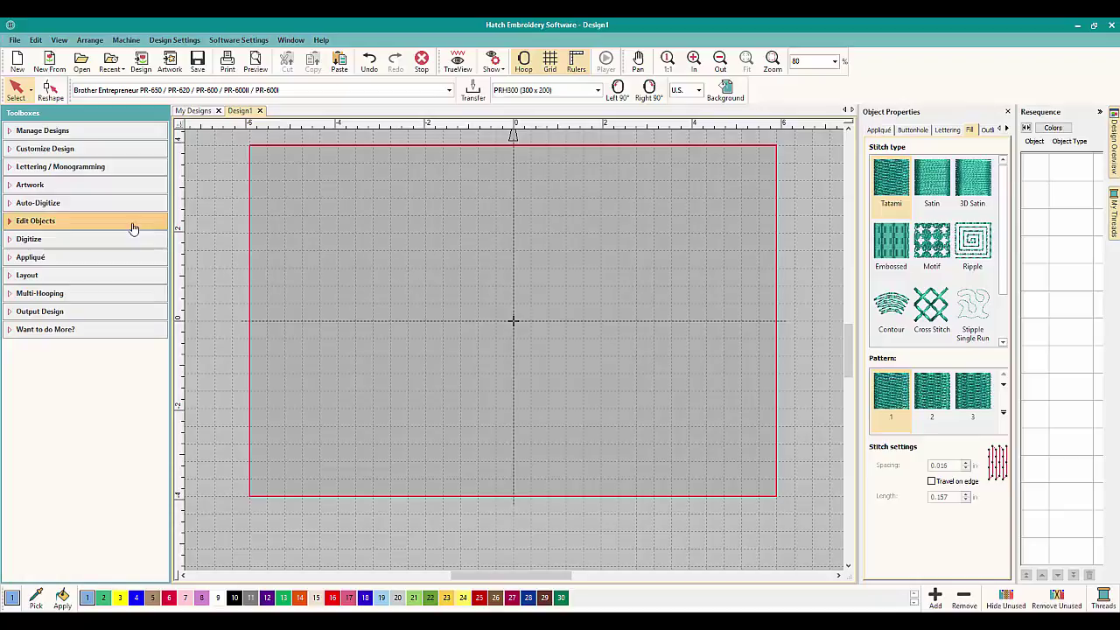
click(52, 240)
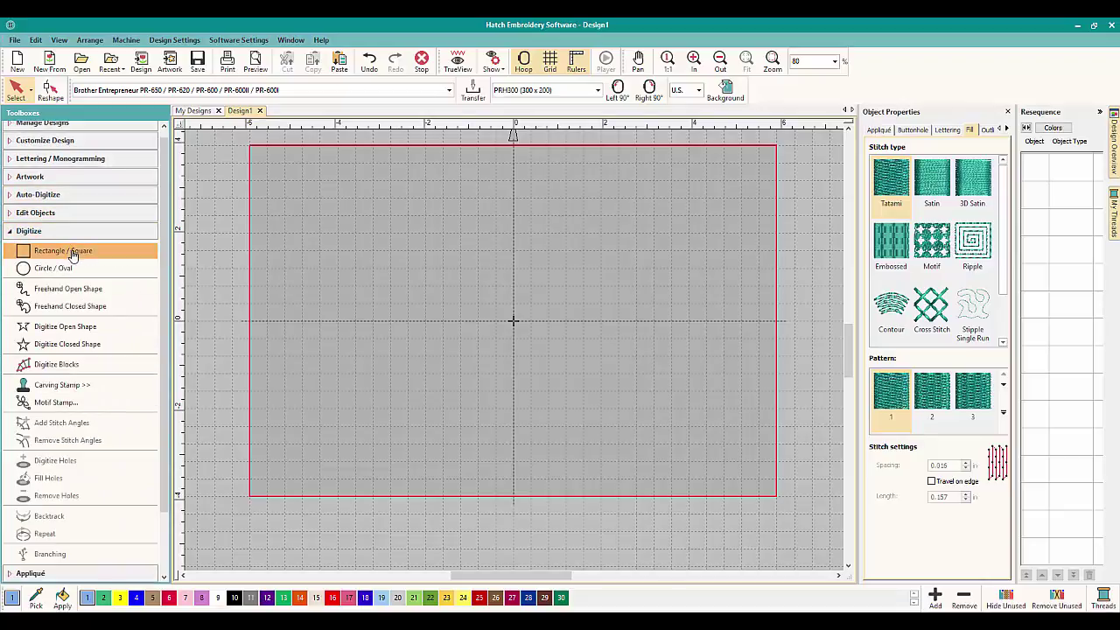
click(73, 253)
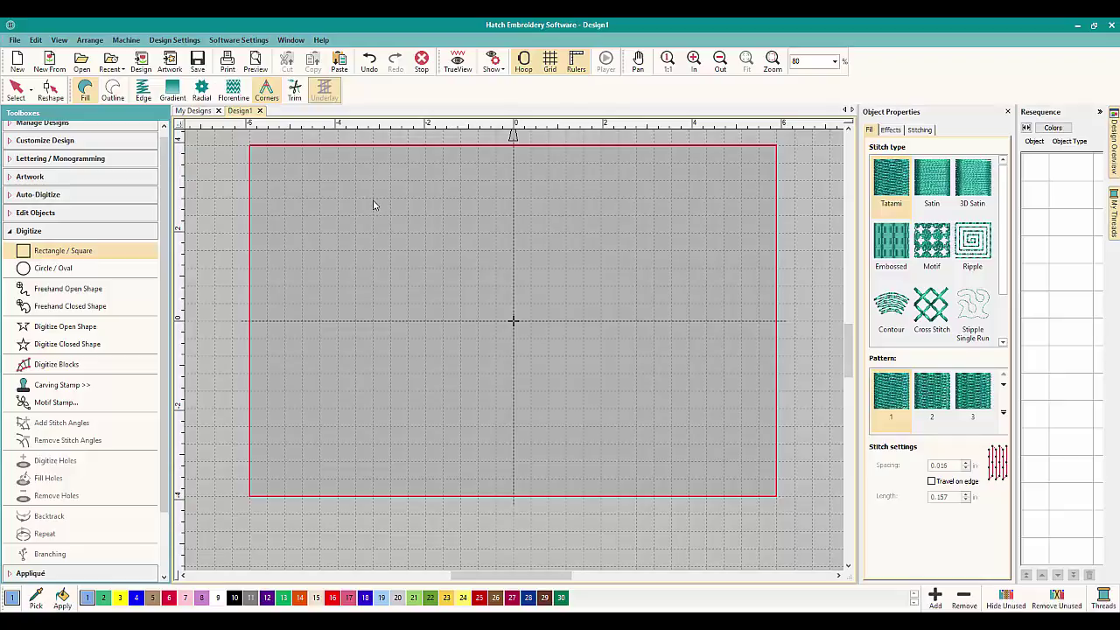
click(373, 201)
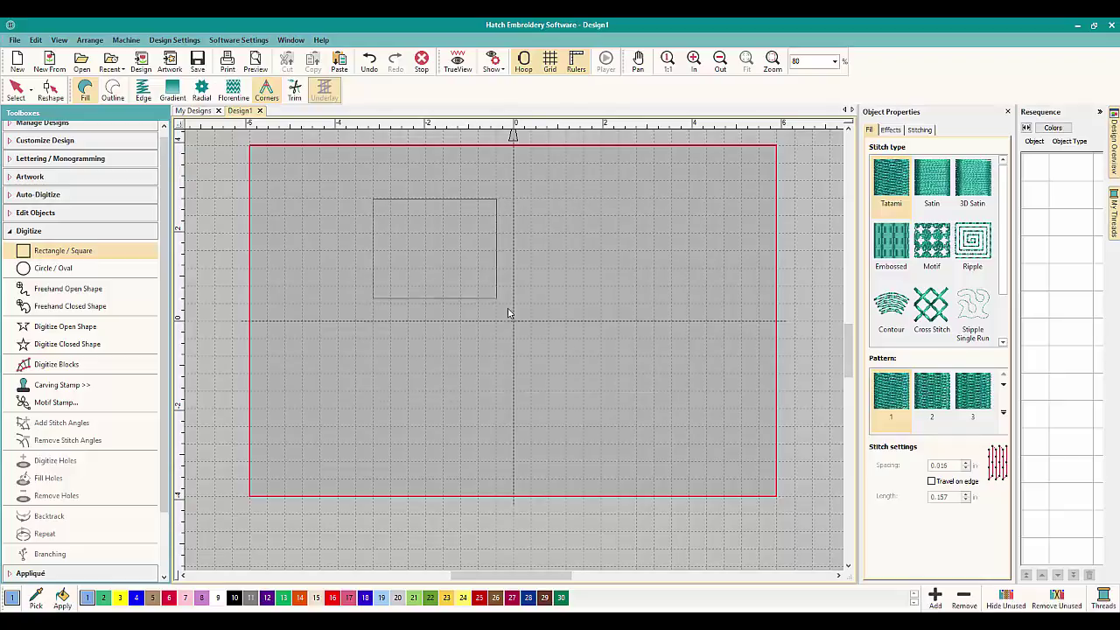
click(709, 410)
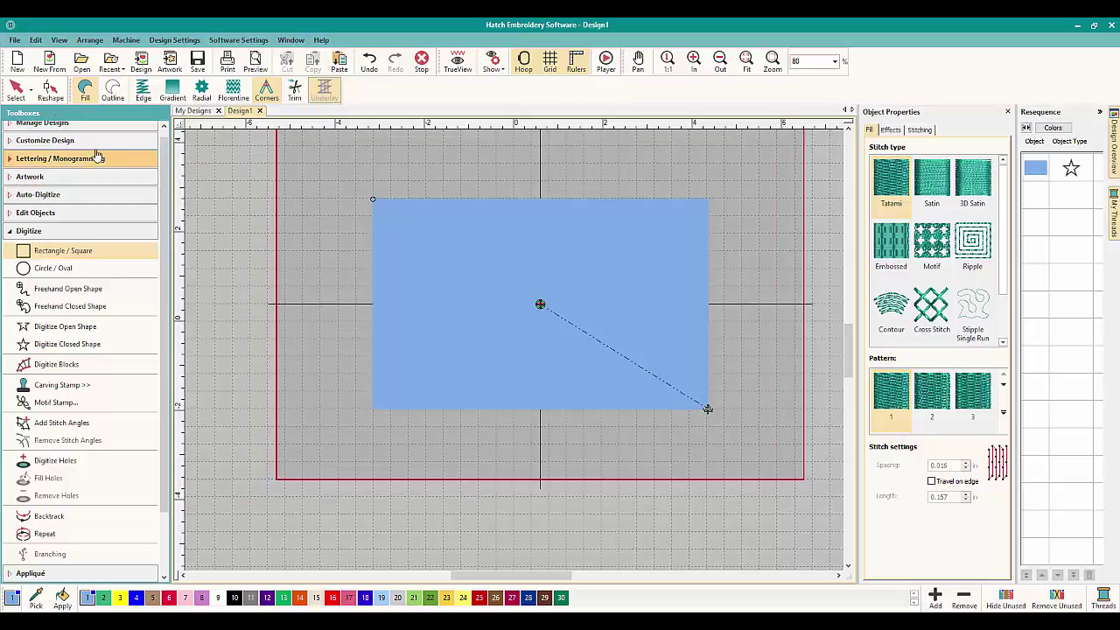
click(16, 87)
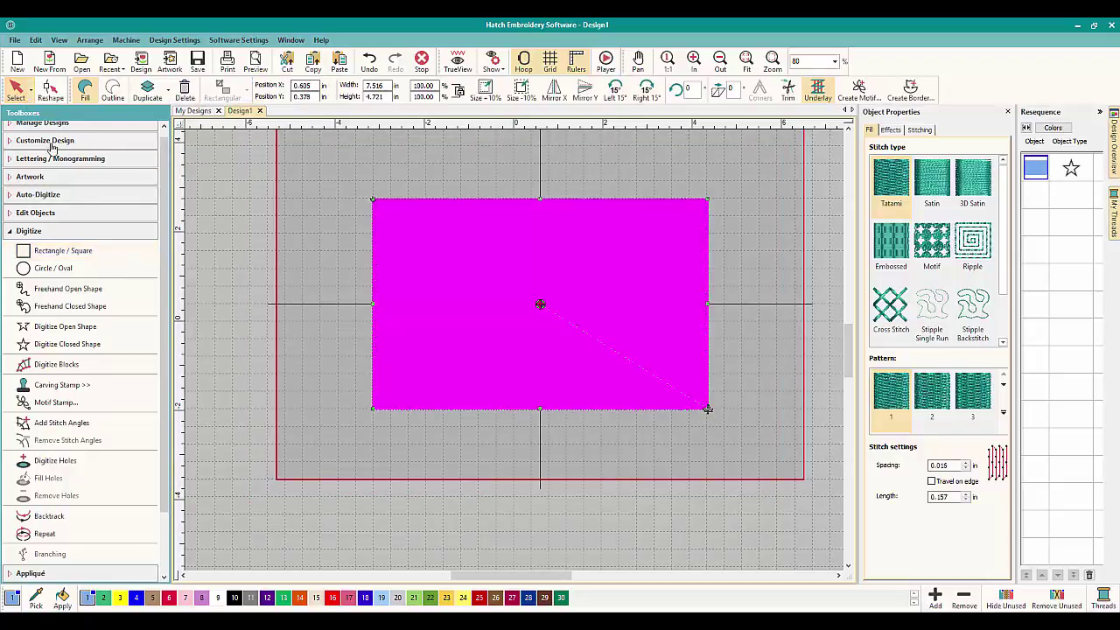
- Cut off the rectangle's upper-left corner with the Knife along a straight diagonal line from its left side to its upper edge
click(60, 233)
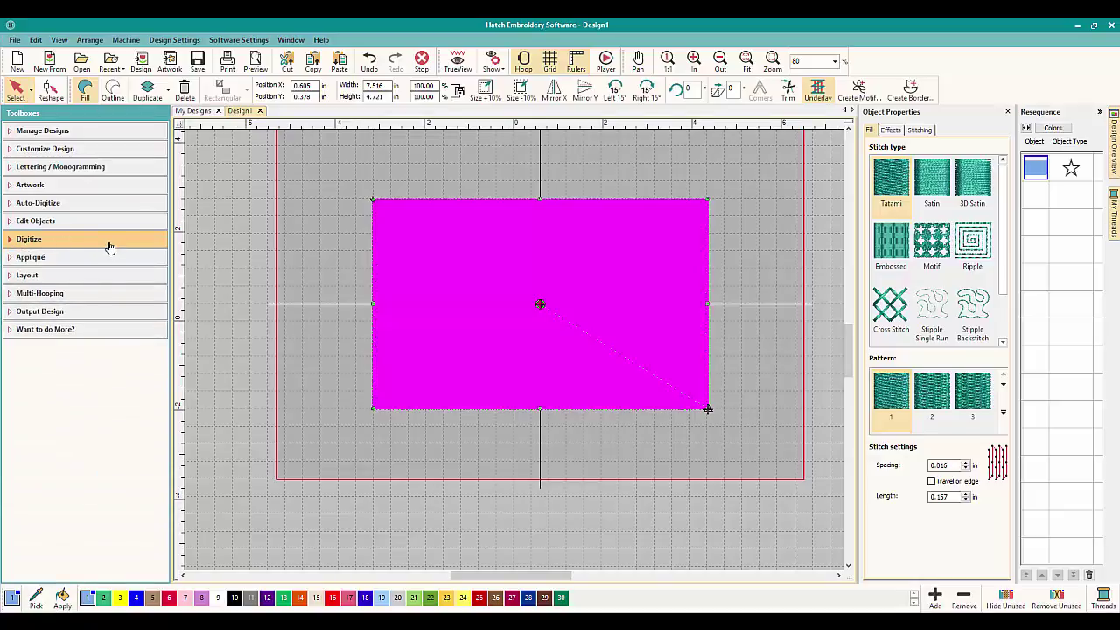
click(61, 223)
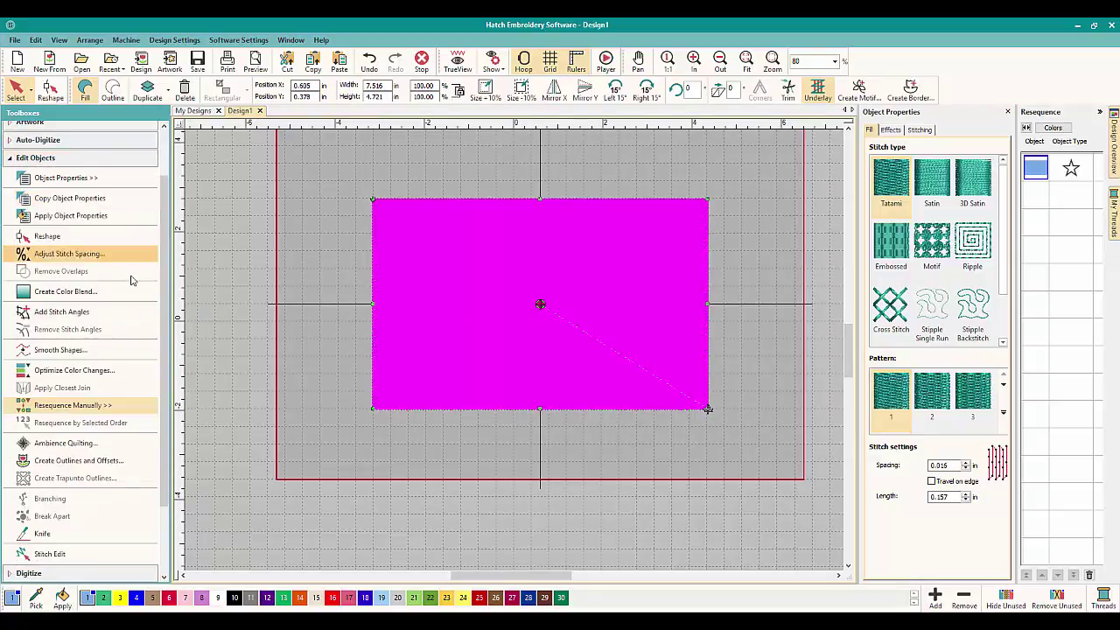
click(44, 534)
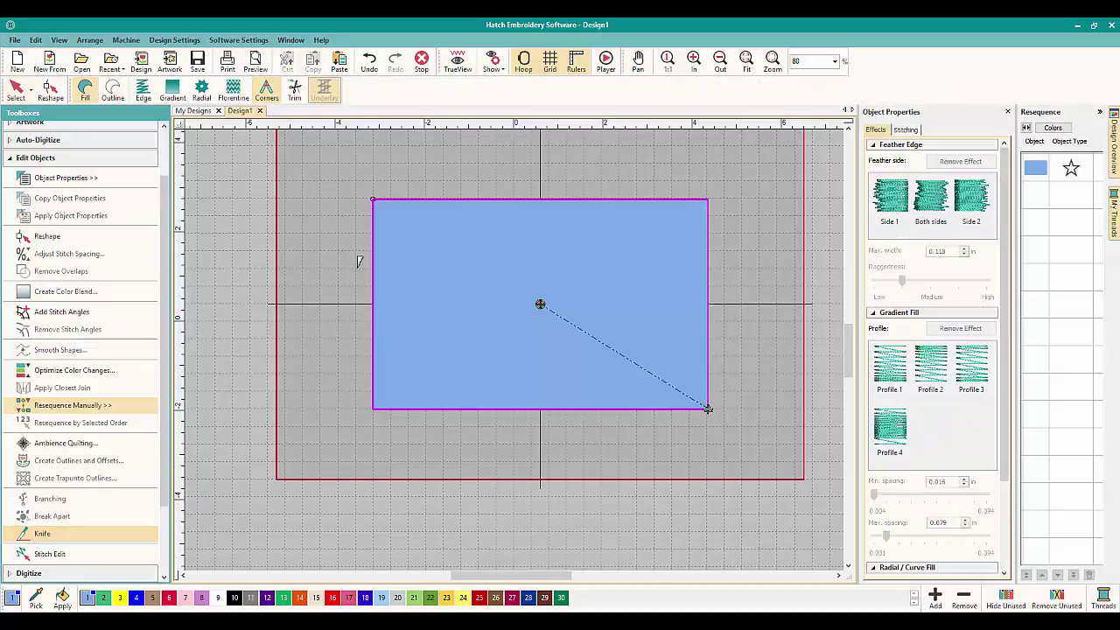
click(353, 325)
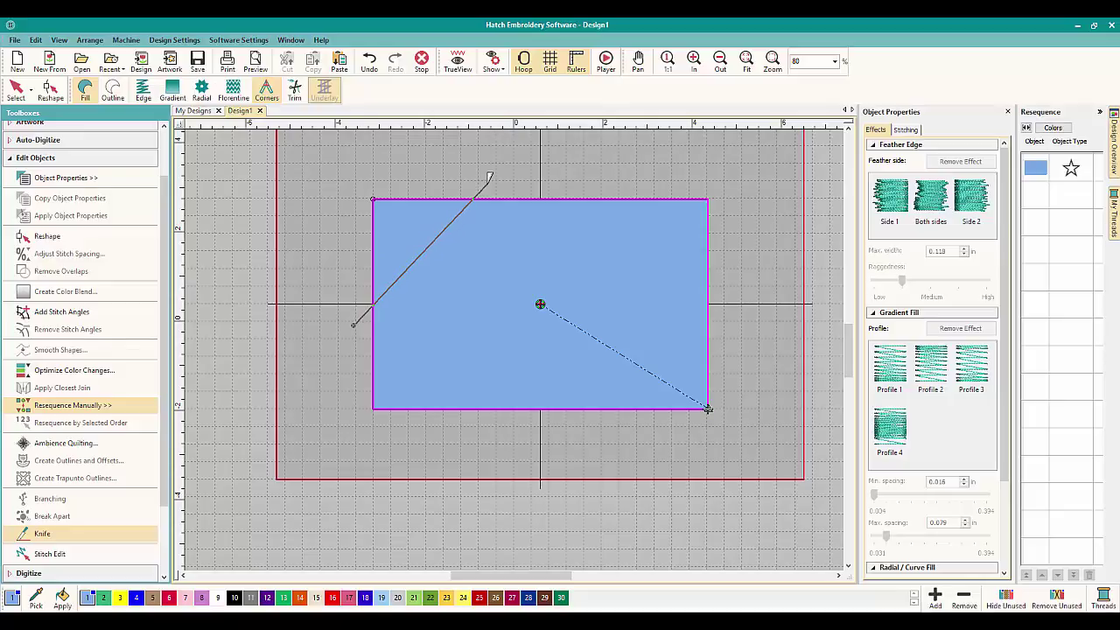
click(488, 178)
click(24, 94)
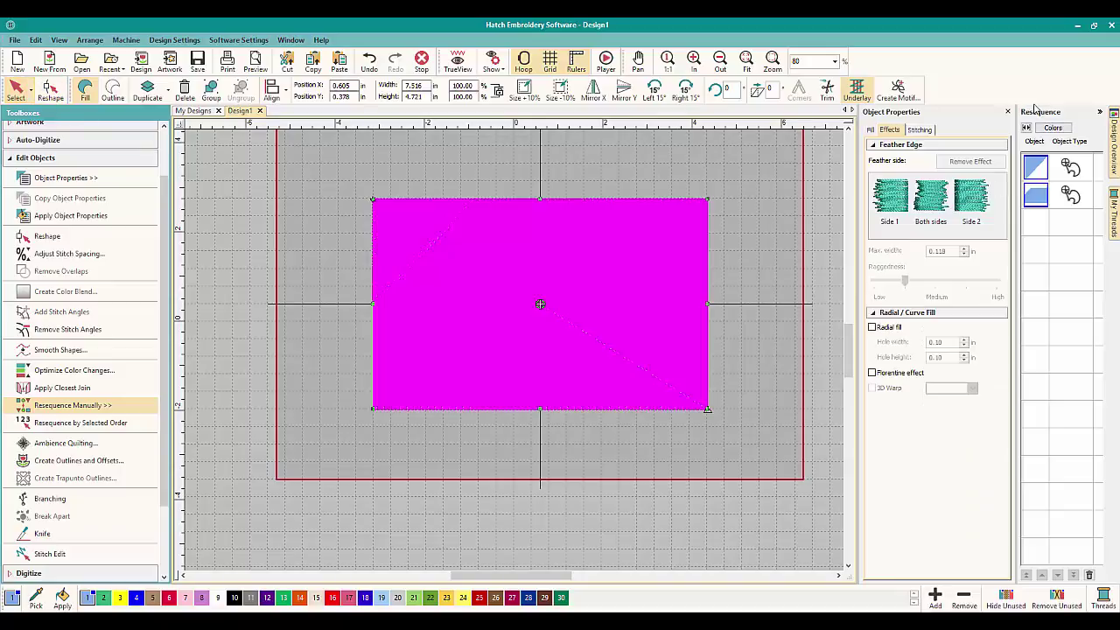
- Move the cut triangular corner piece up and to the left, away from the main shape
click(744, 300)
click(387, 225)
drag(376, 218, 354, 194)
click(444, 464)
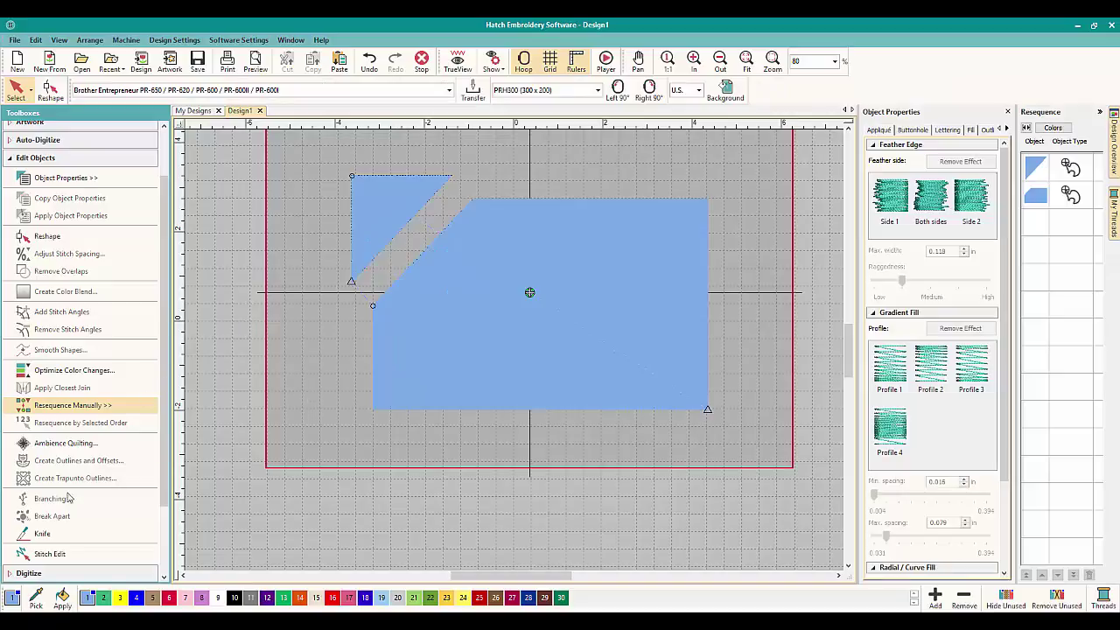
- Slice the main shape with the Knife along a bent line with two corner points, from its left side to beyond its upper-right corner
click(44, 535)
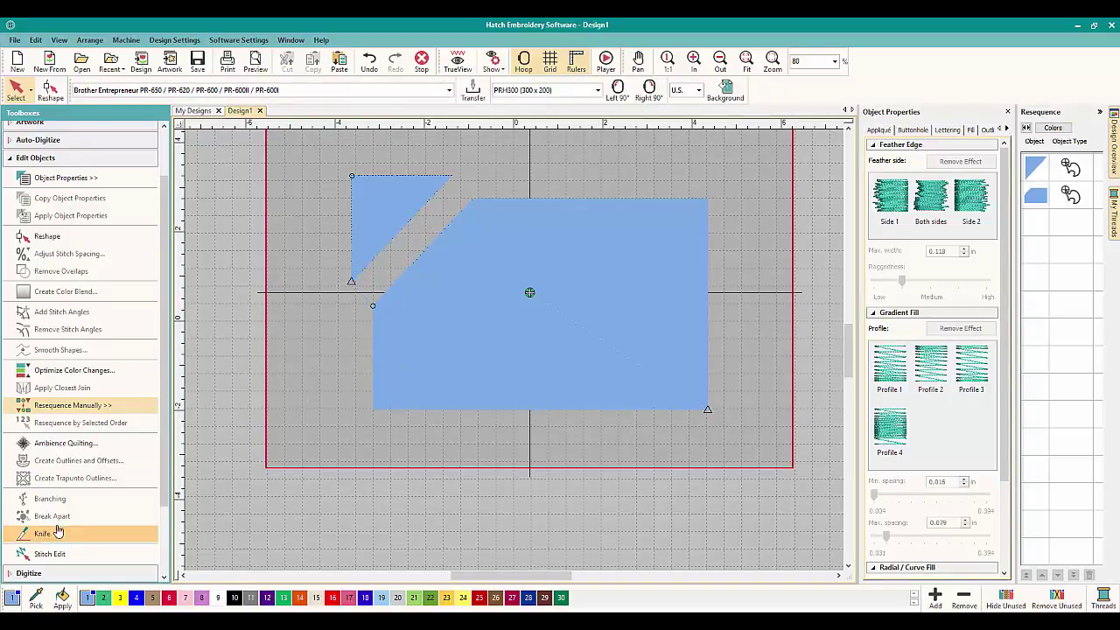
click(361, 358)
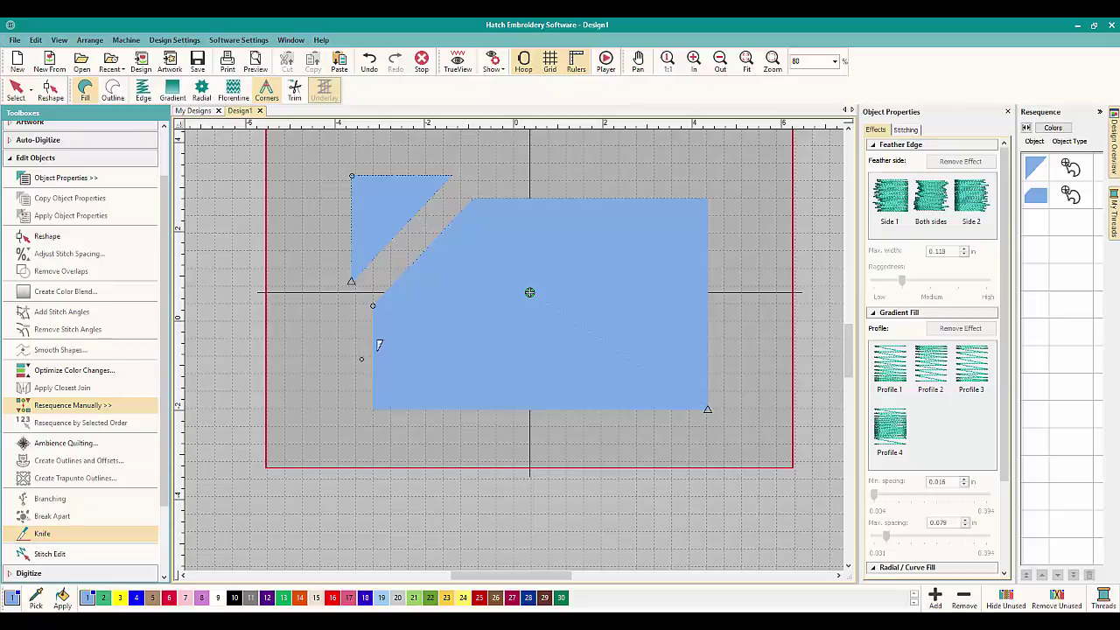
click(500, 246)
click(591, 258)
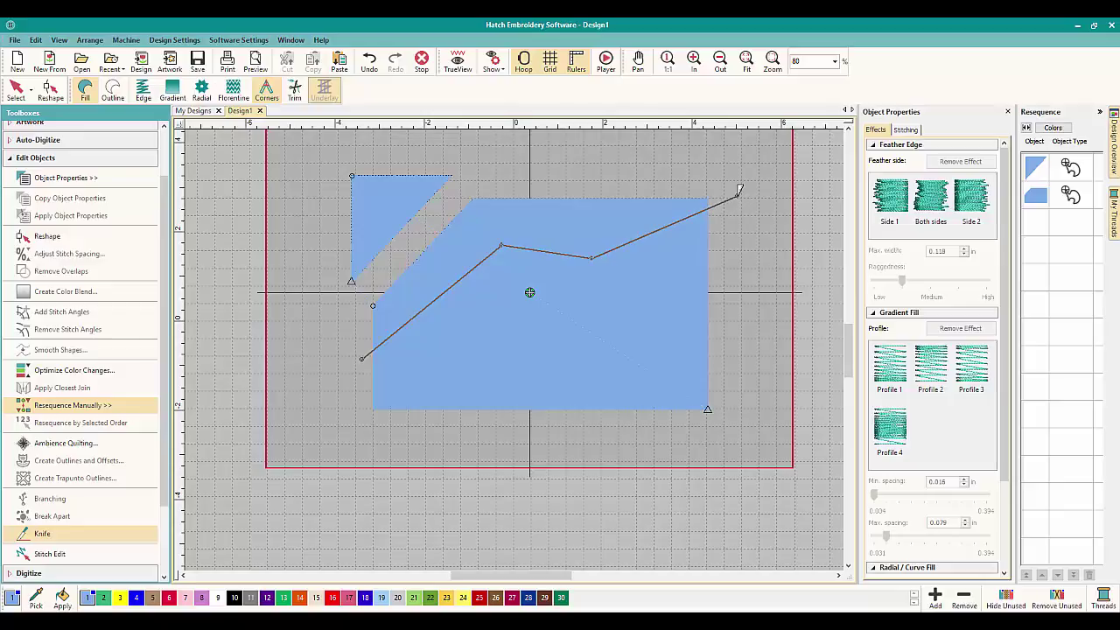
key(Return)
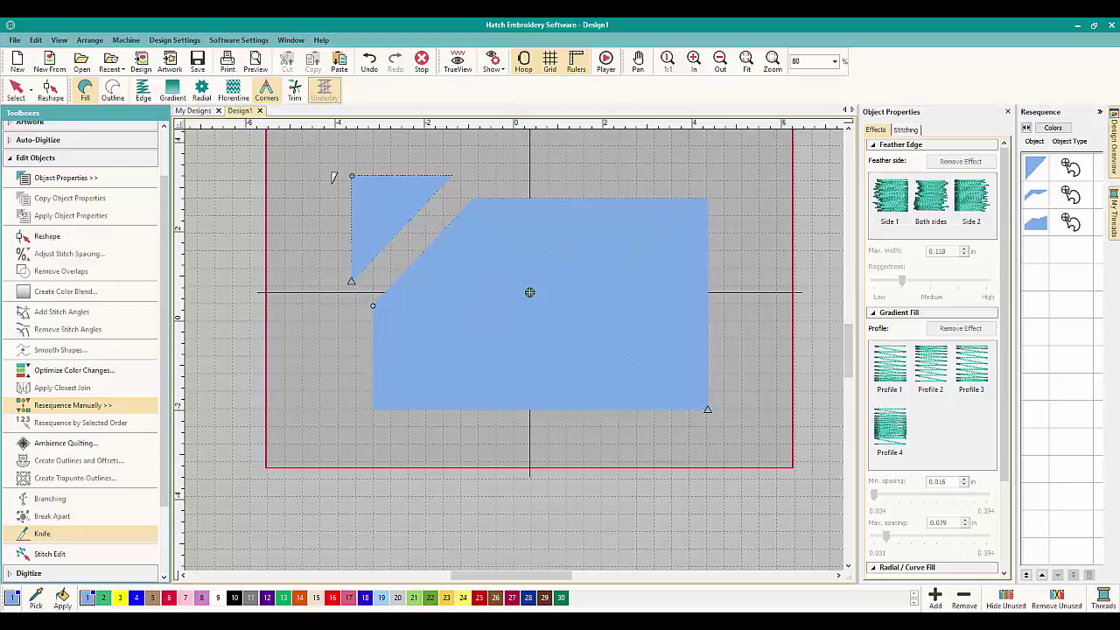
click(16, 88)
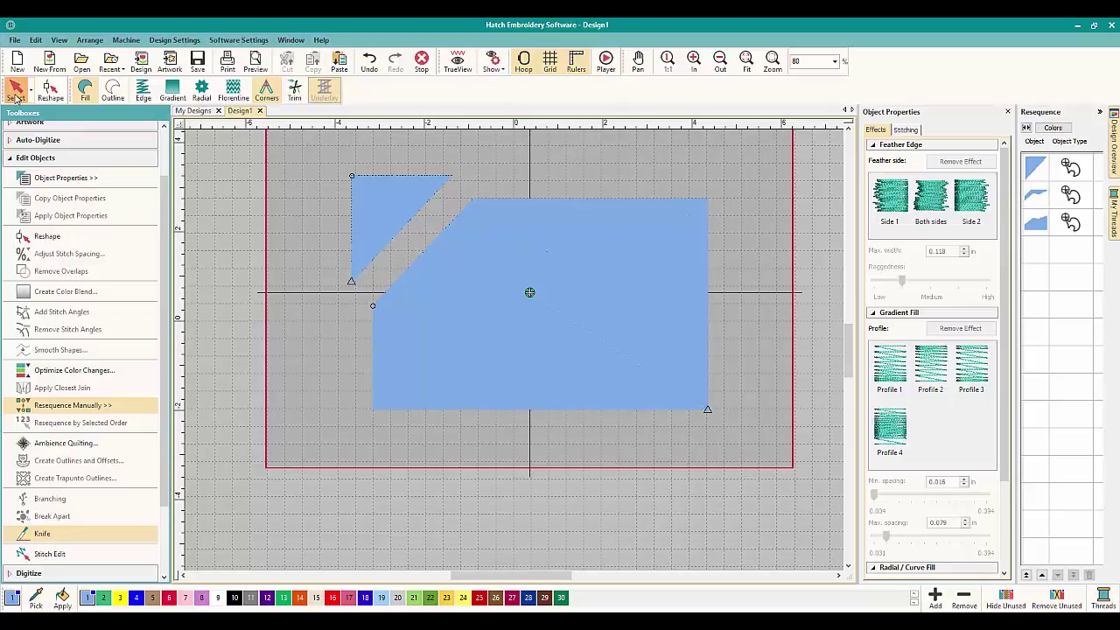
- Move the sliced upper strip slightly upward to open a gap above the large lower piece
click(494, 194)
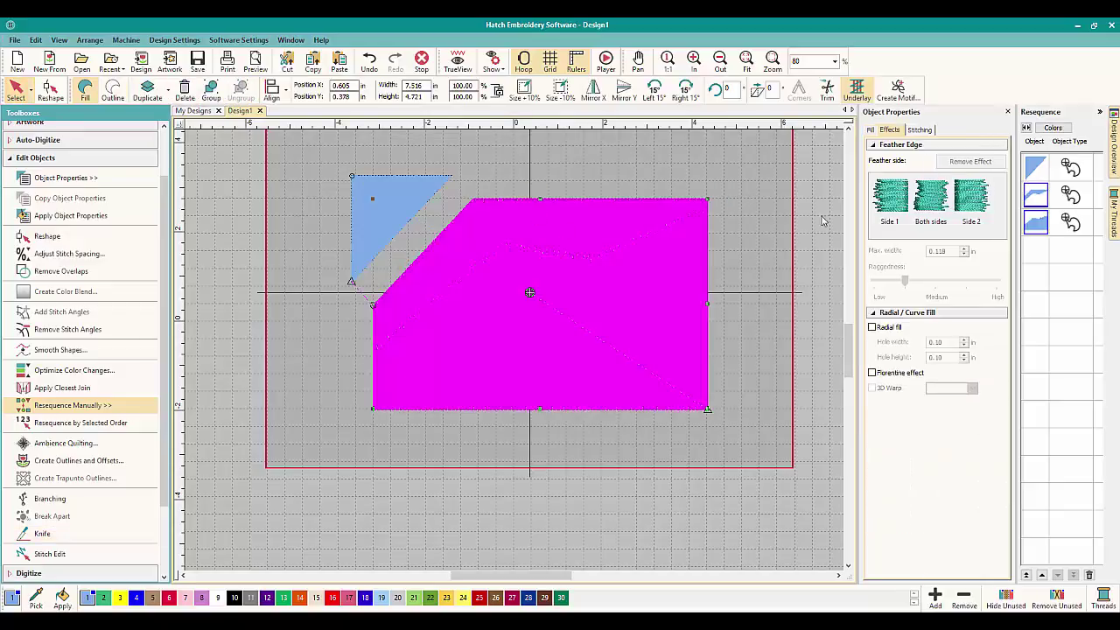
click(733, 232)
click(507, 231)
drag(508, 231, 503, 214)
click(764, 265)
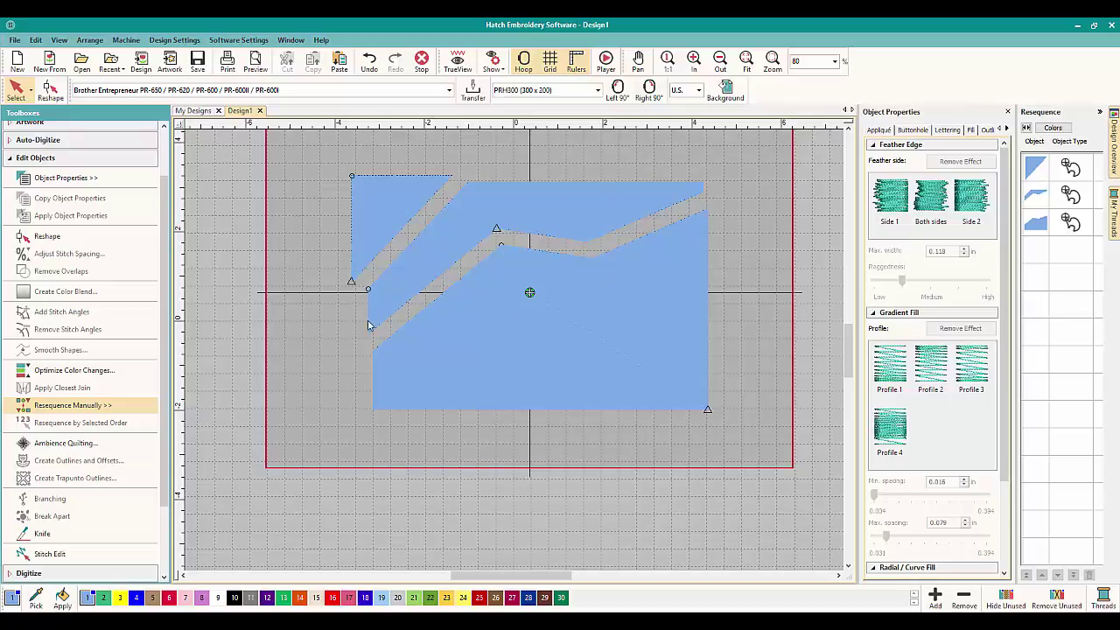
- Slice the large lower piece with the Knife along a curved arc between its two bottom corners, peaking near the middle
click(42, 533)
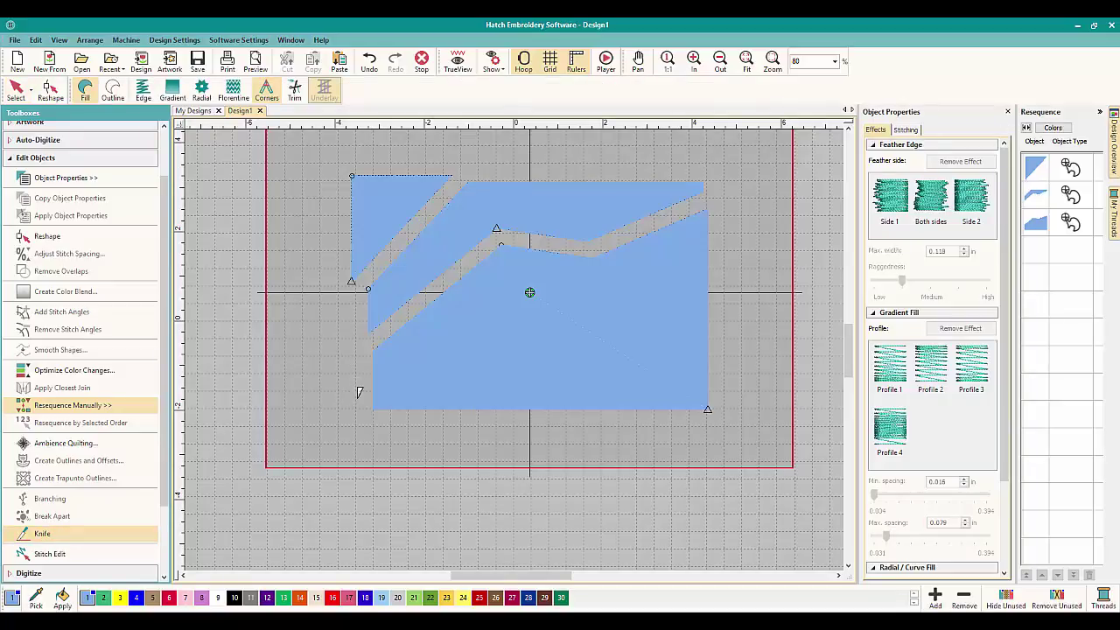
click(374, 408)
right_click(544, 306)
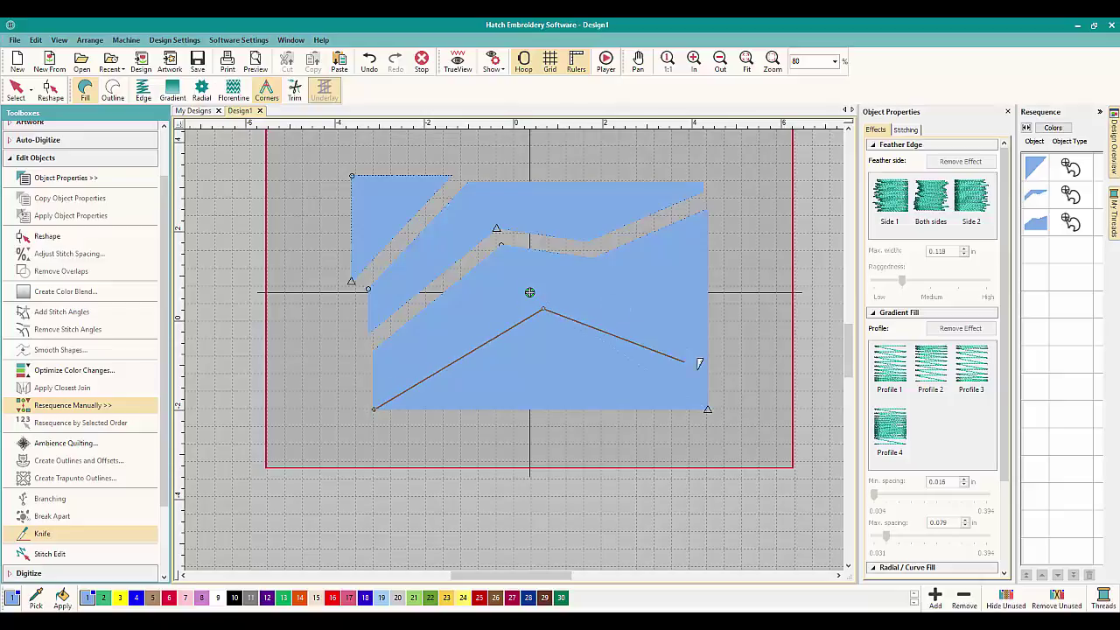
click(707, 407)
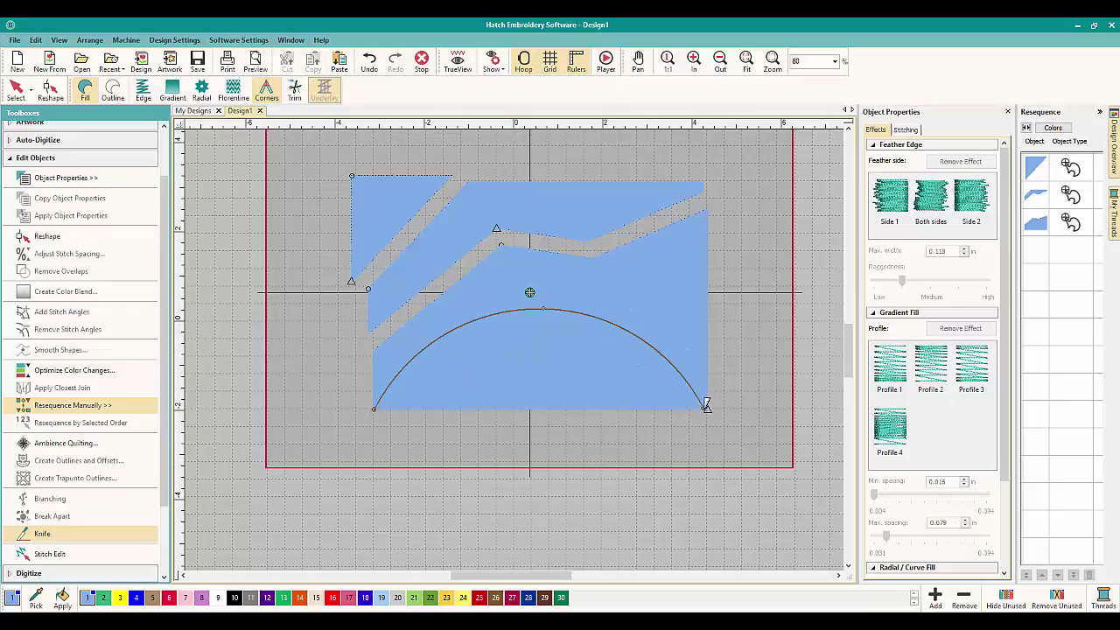
key(Return)
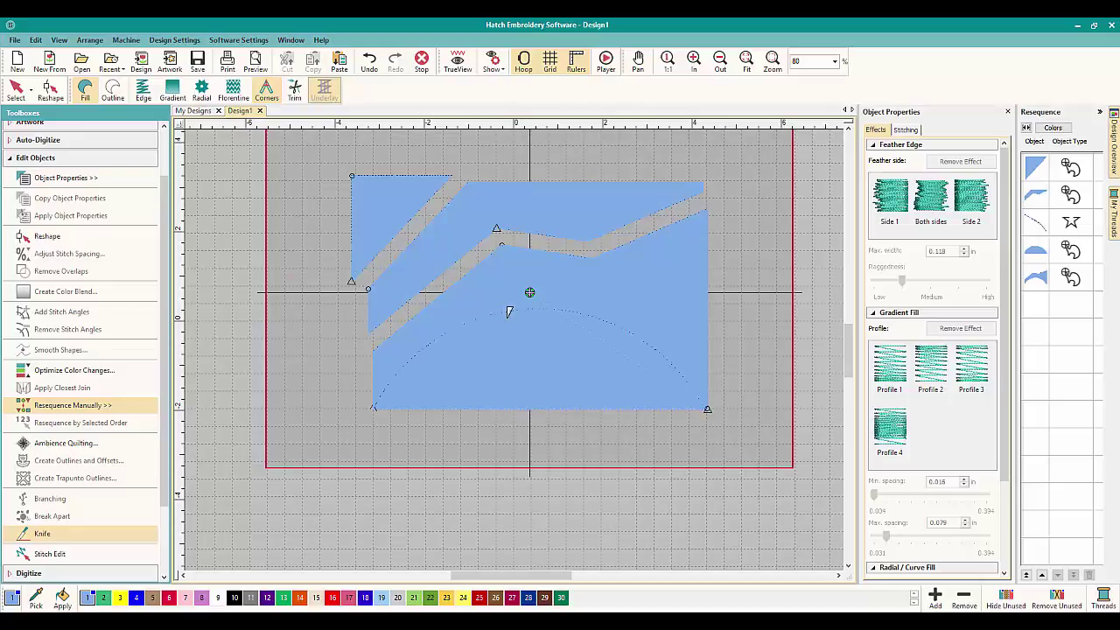
click(16, 90)
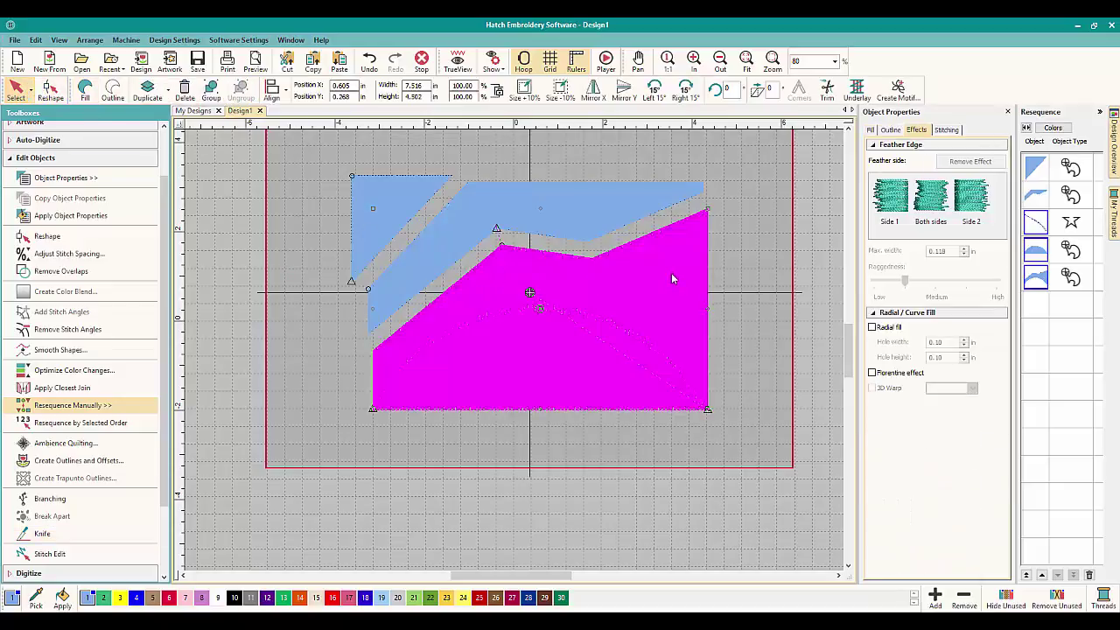
- Move the dome-shaped piece below the arc downward, away from the piece above it
key(Escape)
click(565, 331)
drag(562, 332, 546, 354)
key(Escape)
click(543, 362)
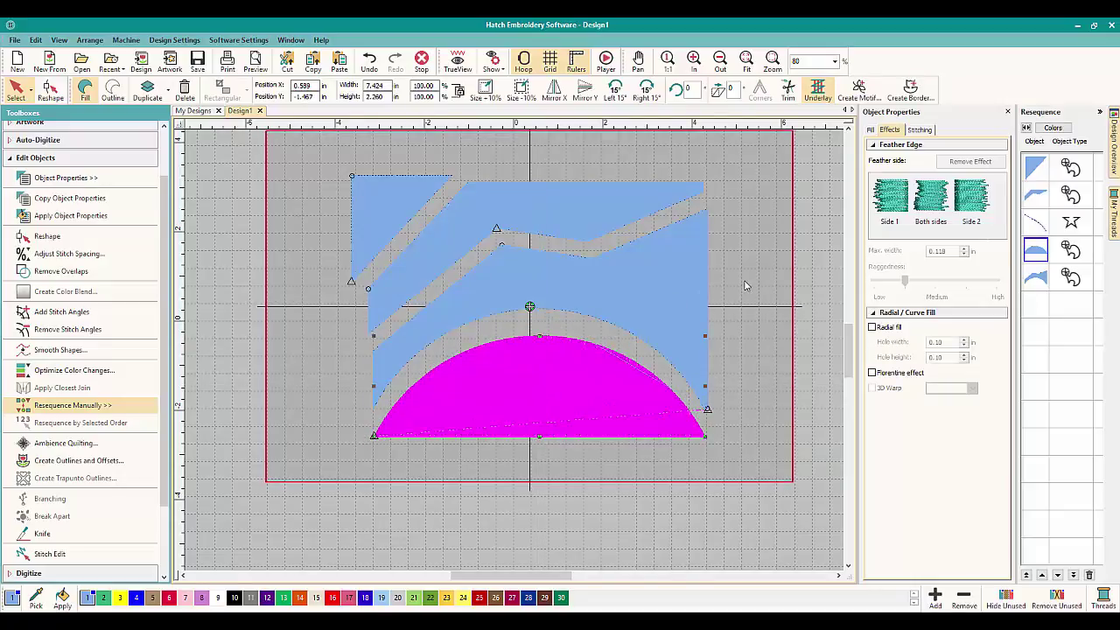
click(734, 352)
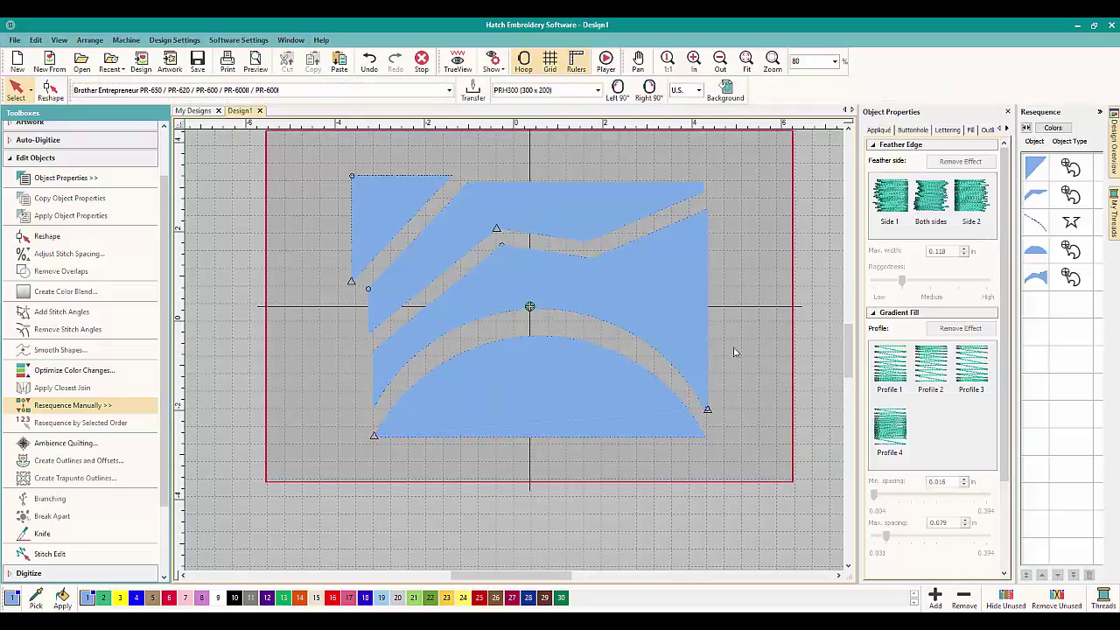
- Select only the dome-shaped piece and slice it with the Knife along a jagged line from its bottom edge to its lower-right corner
click(367, 187)
click(557, 376)
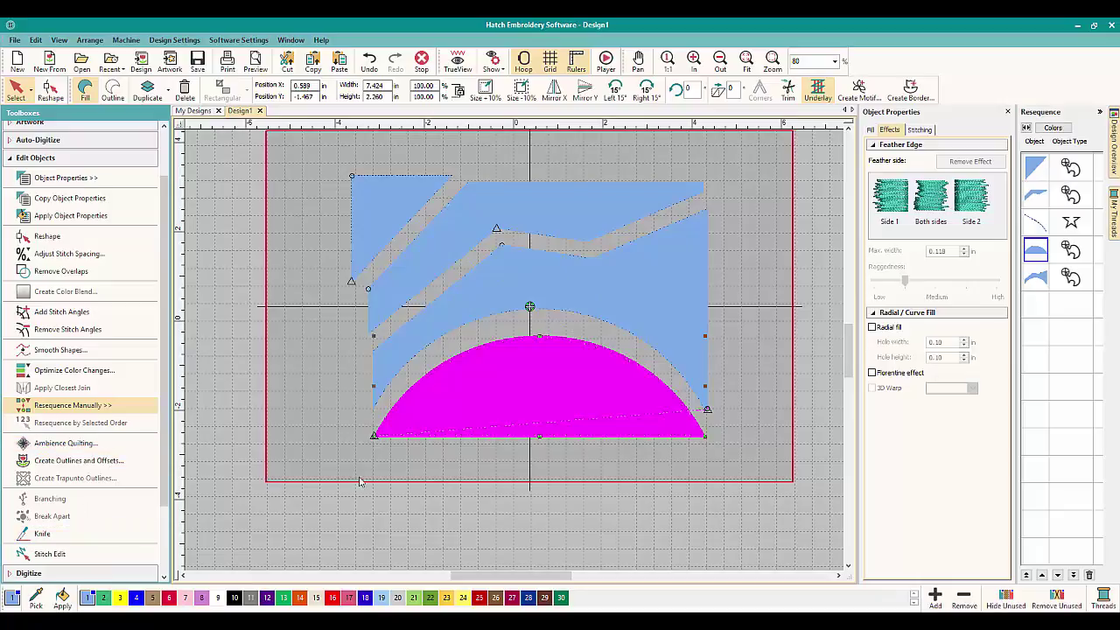
click(500, 438)
click(500, 436)
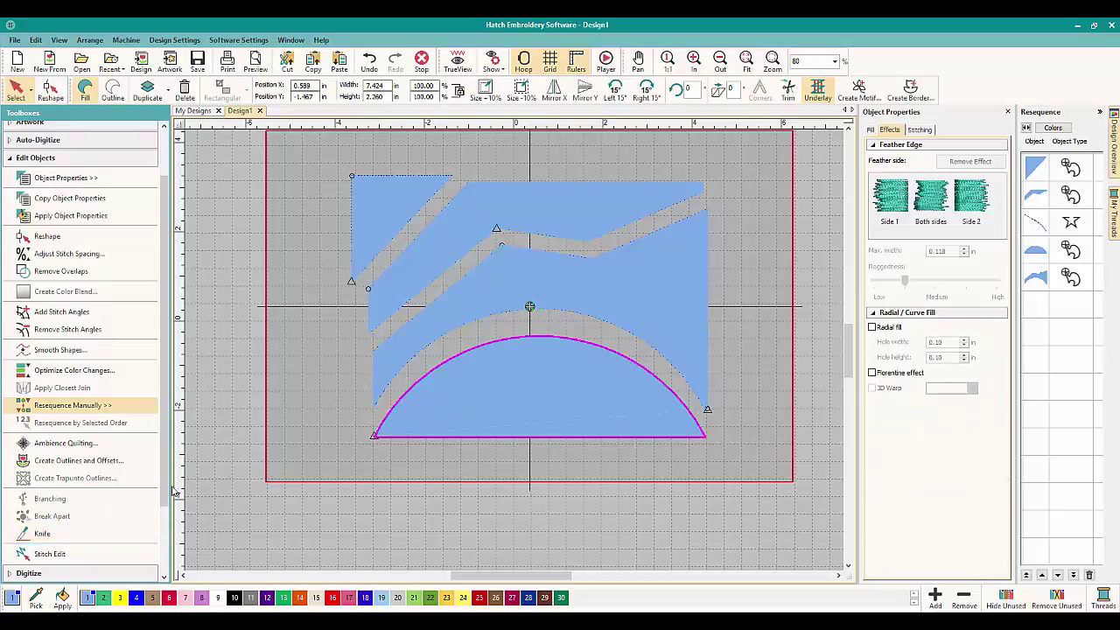
click(42, 532)
click(398, 436)
click(473, 386)
click(548, 408)
click(594, 375)
click(648, 413)
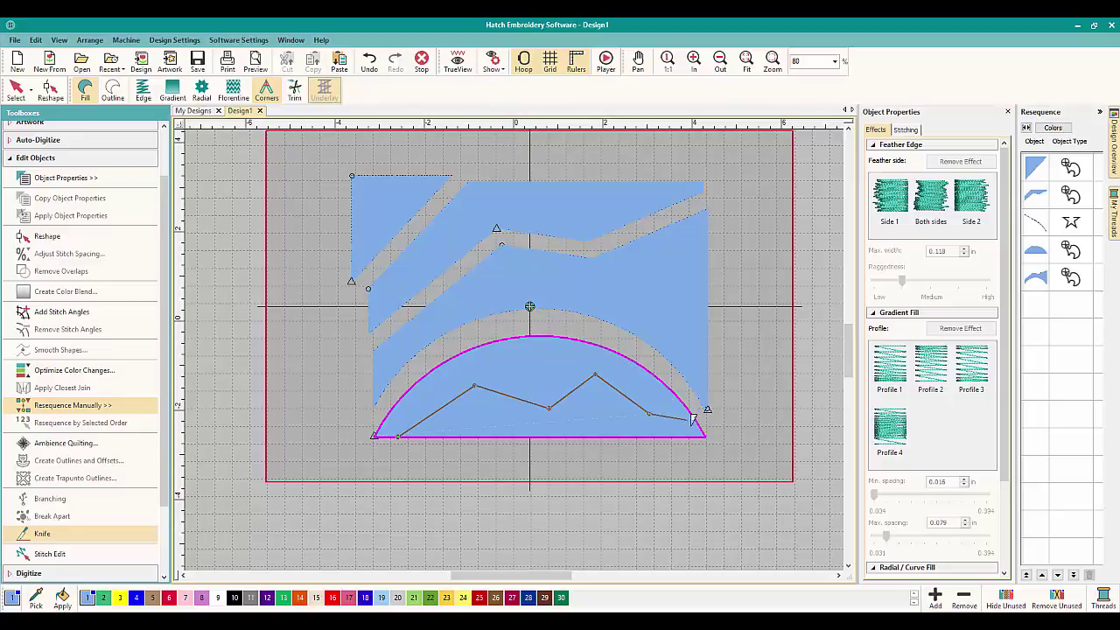
click(679, 415)
click(706, 430)
key(Return)
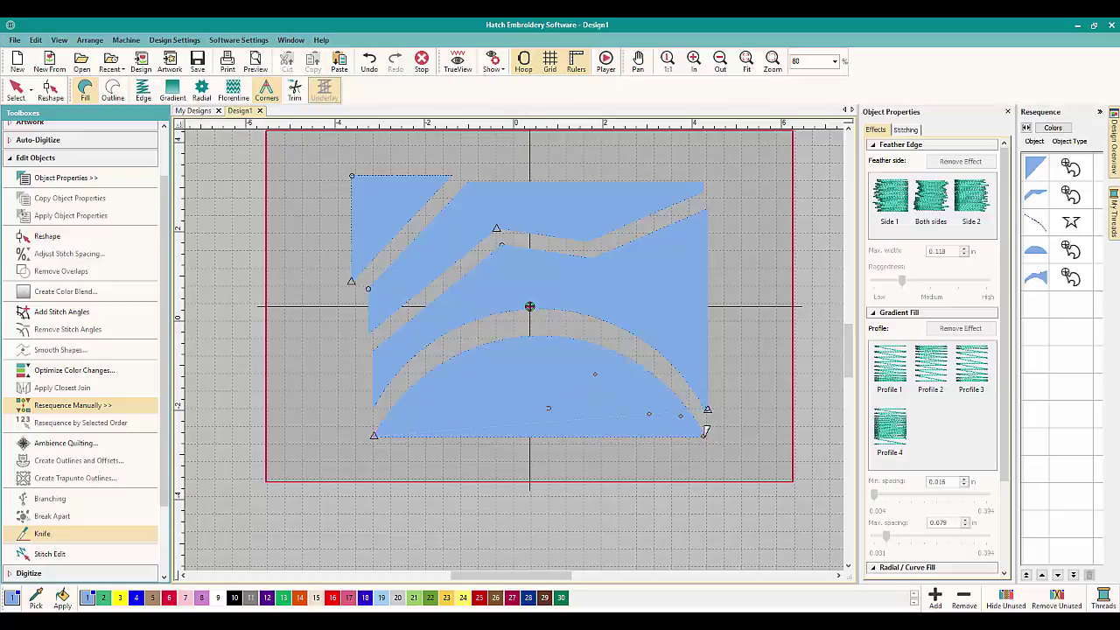
click(16, 91)
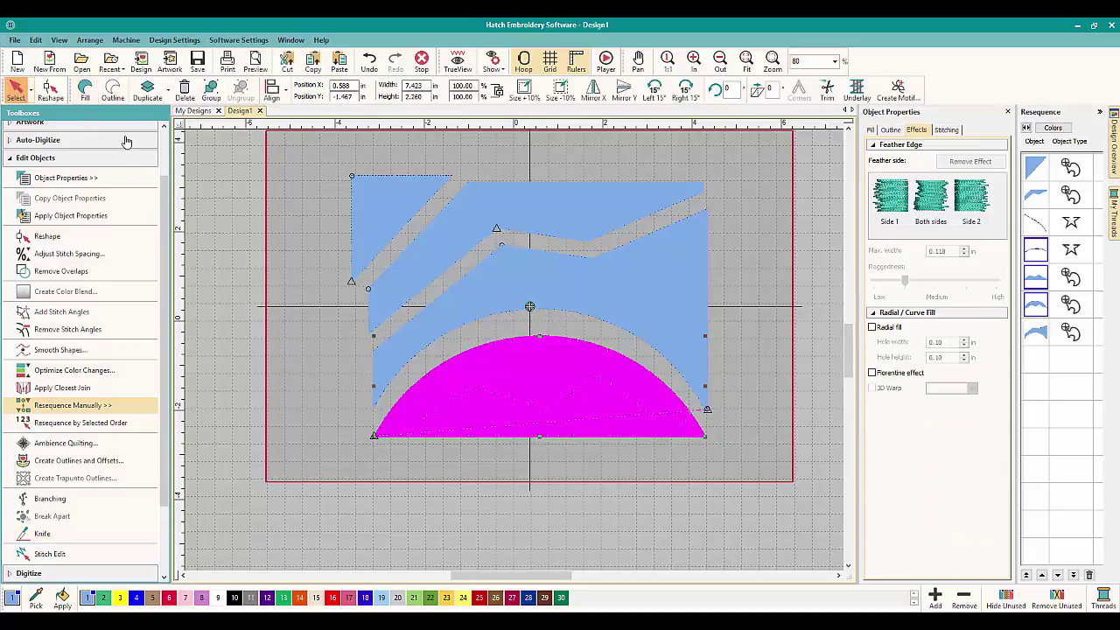
- Move the lower jagged piece of the dome downward, away from the upper part
drag(574, 423, 577, 425)
click(798, 439)
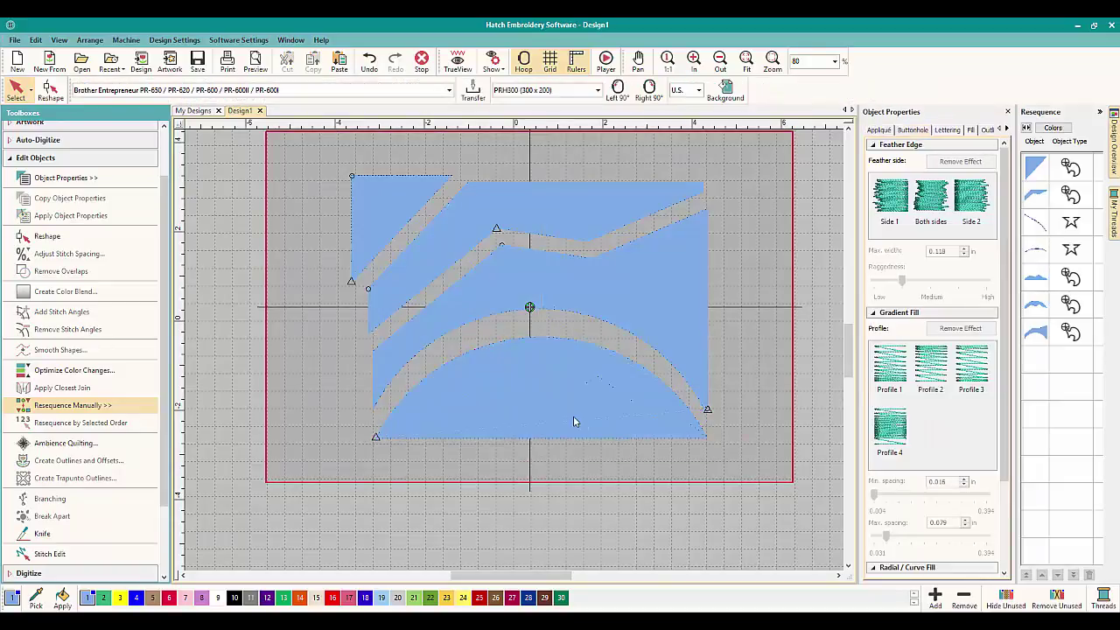
click(574, 417)
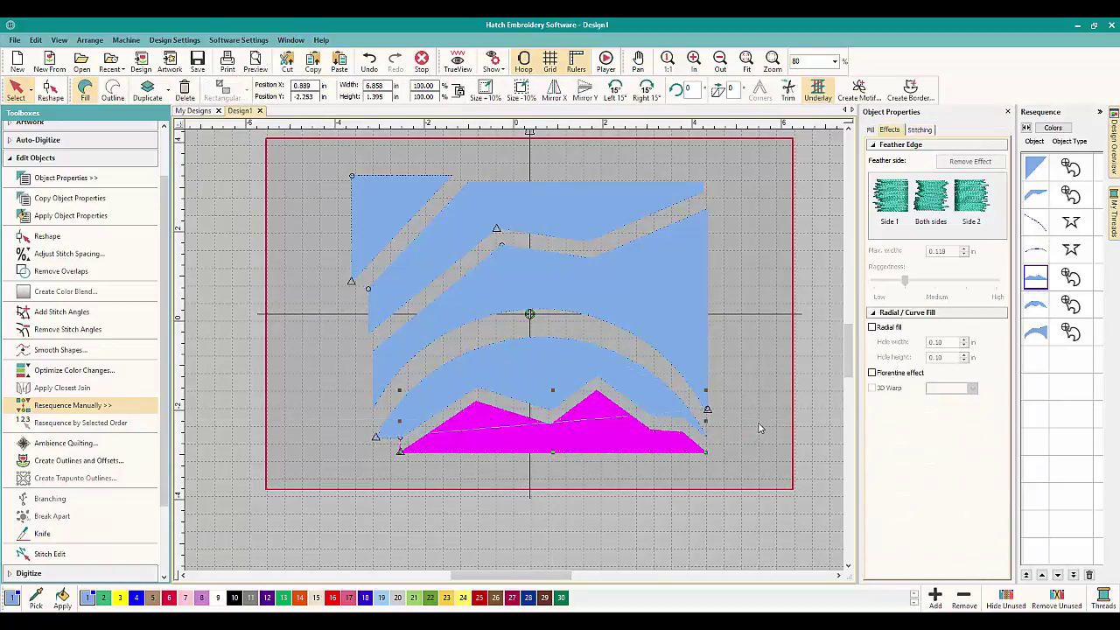
key(Delete)
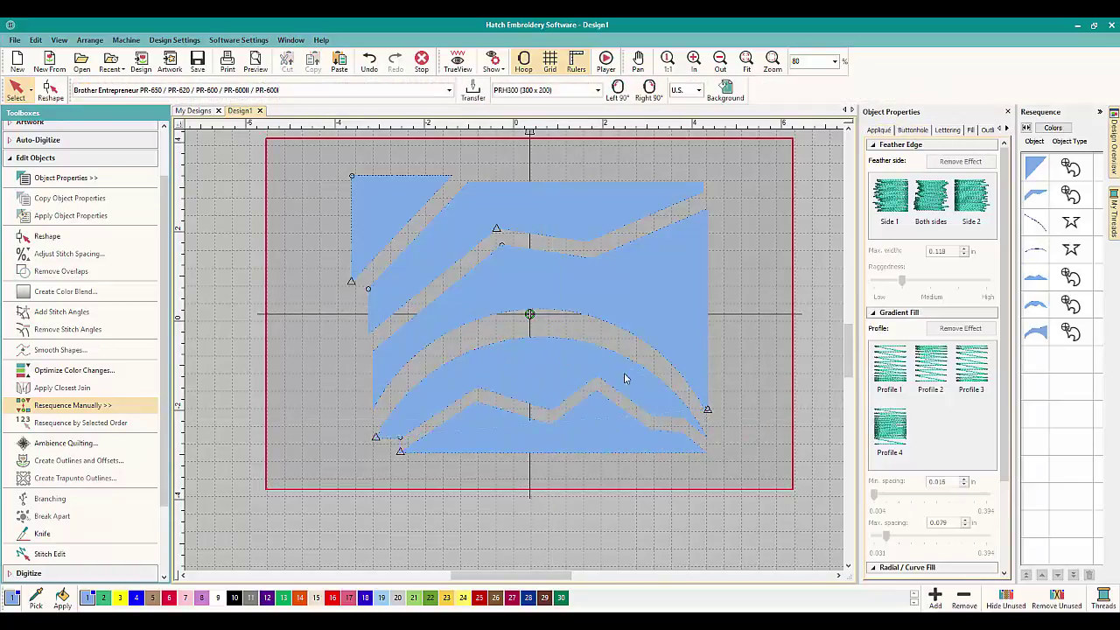
key(ctrl+z)
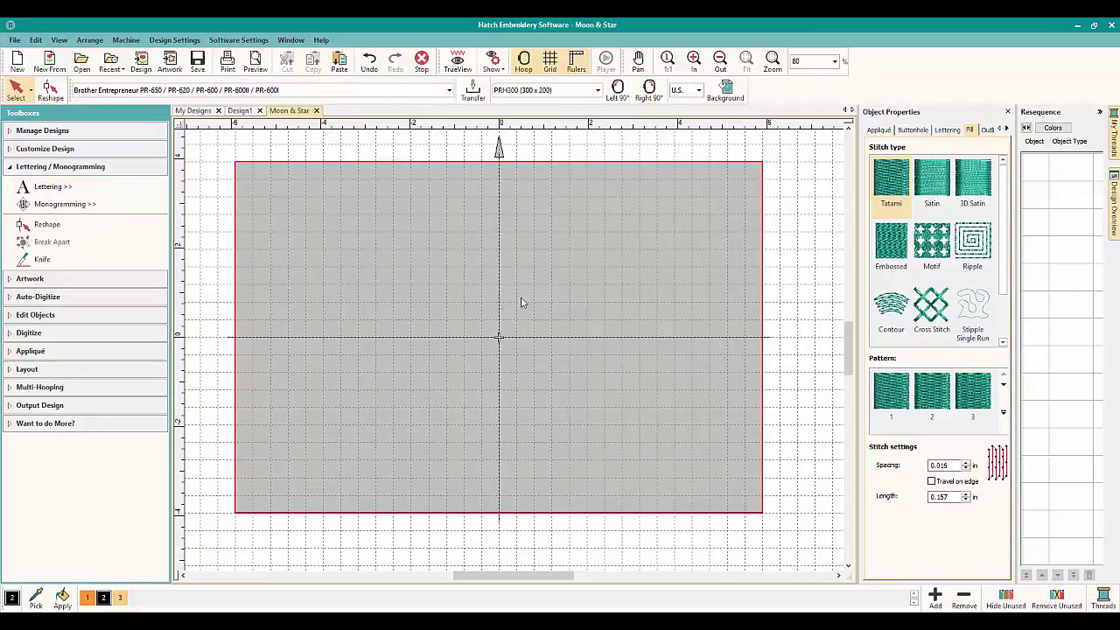
- Add the lettering "OML" in the Block2 font and enlarge it to about 7.28 in wide and 2.68 in high
click(66, 189)
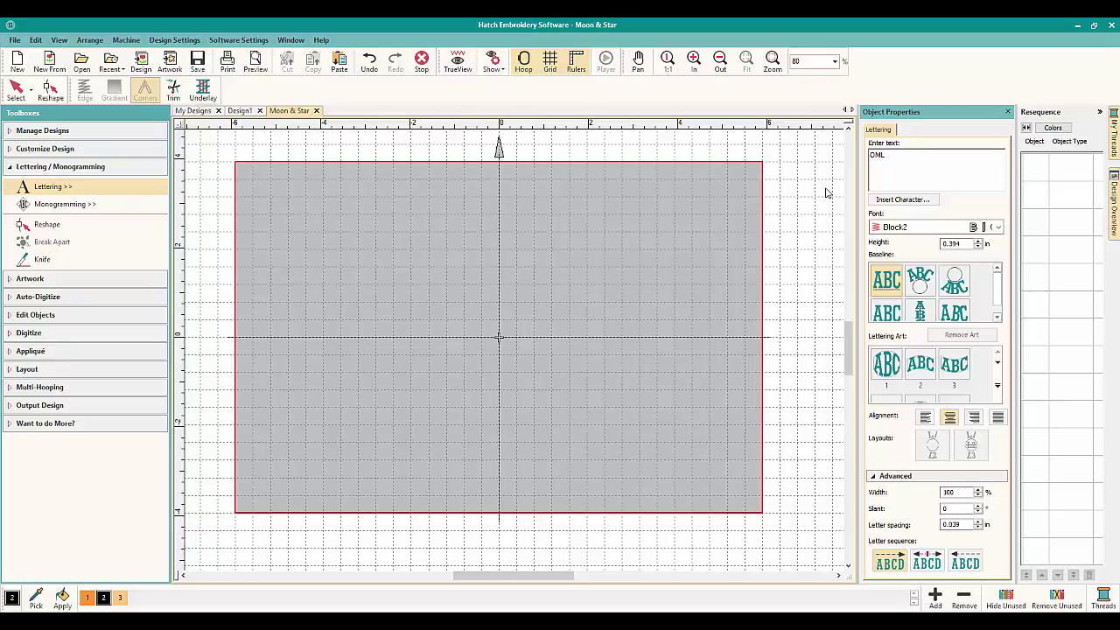
key(Return)
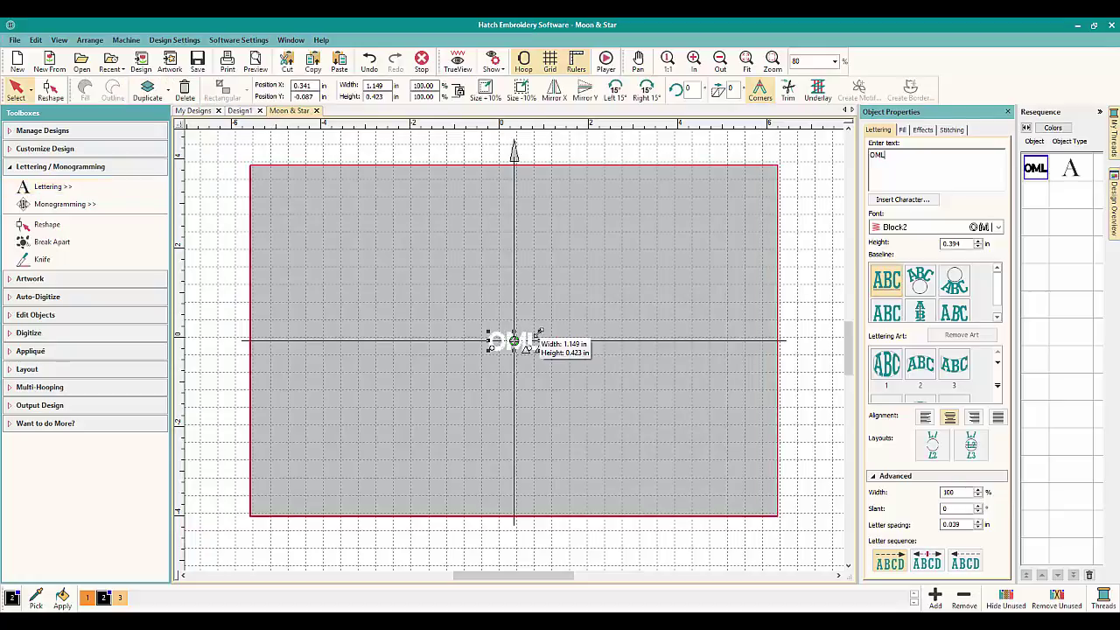
drag(539, 334, 612, 307)
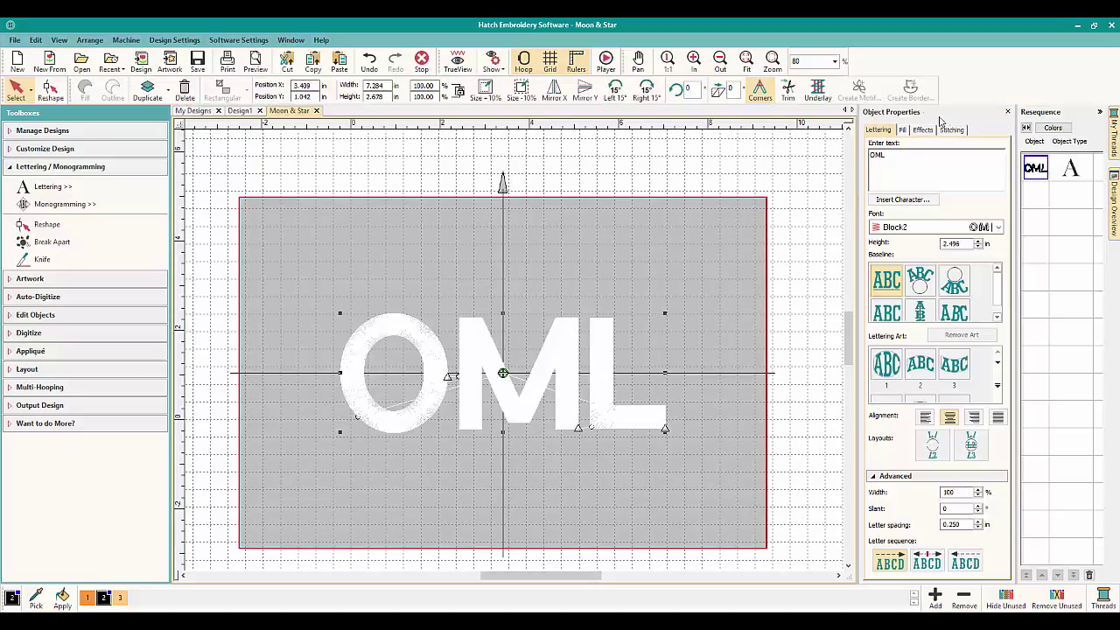
- Set the fill stitch type of the OML lettering to Tatami
click(950, 130)
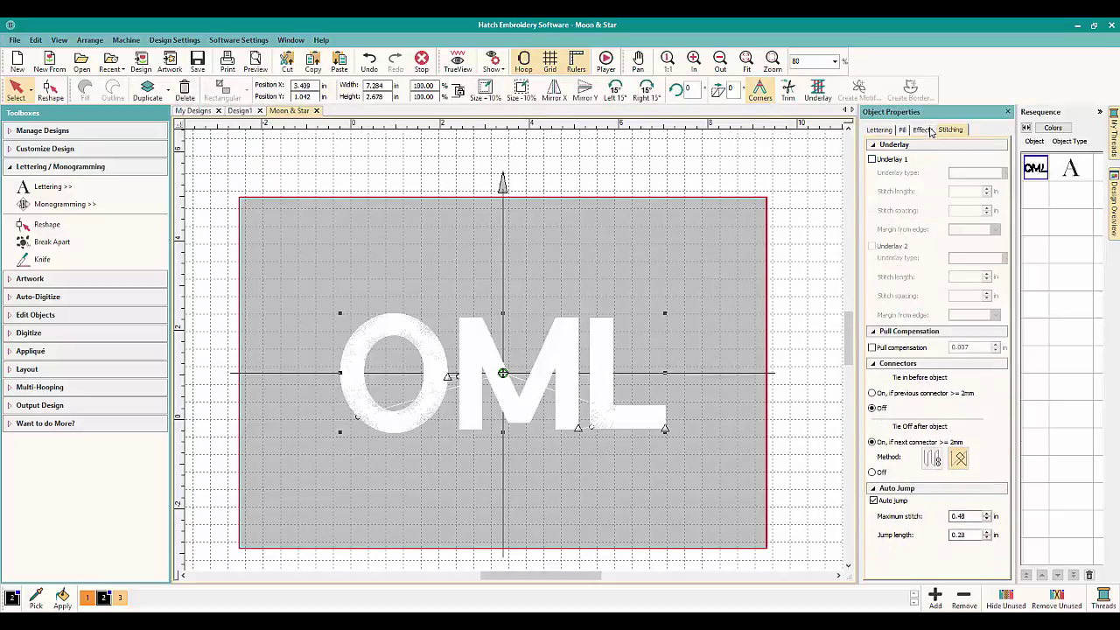
click(902, 131)
click(895, 180)
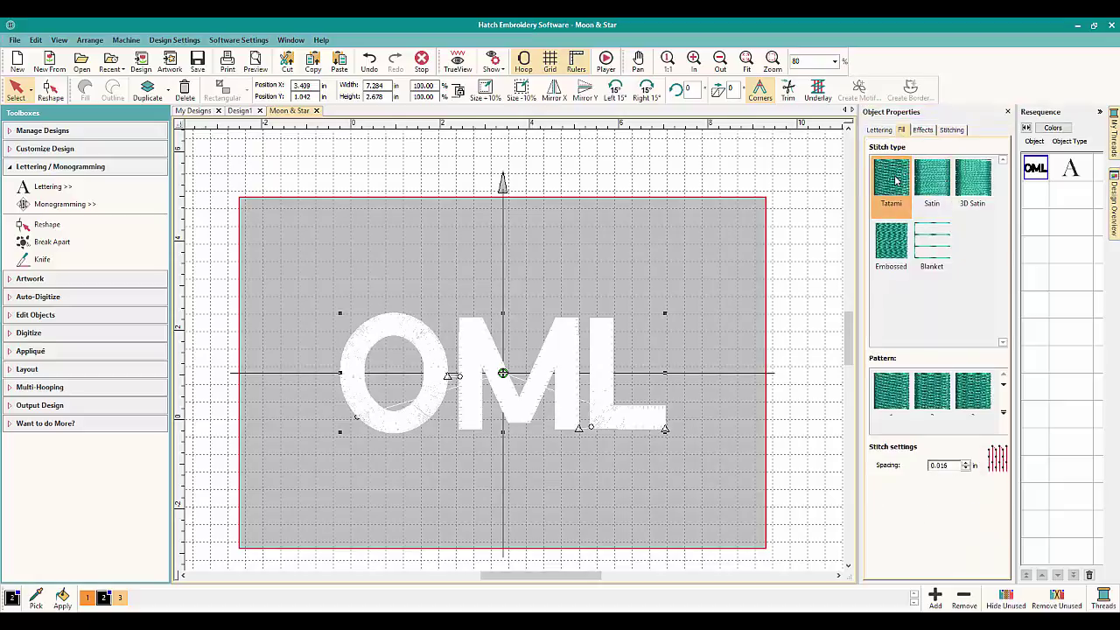
click(711, 249)
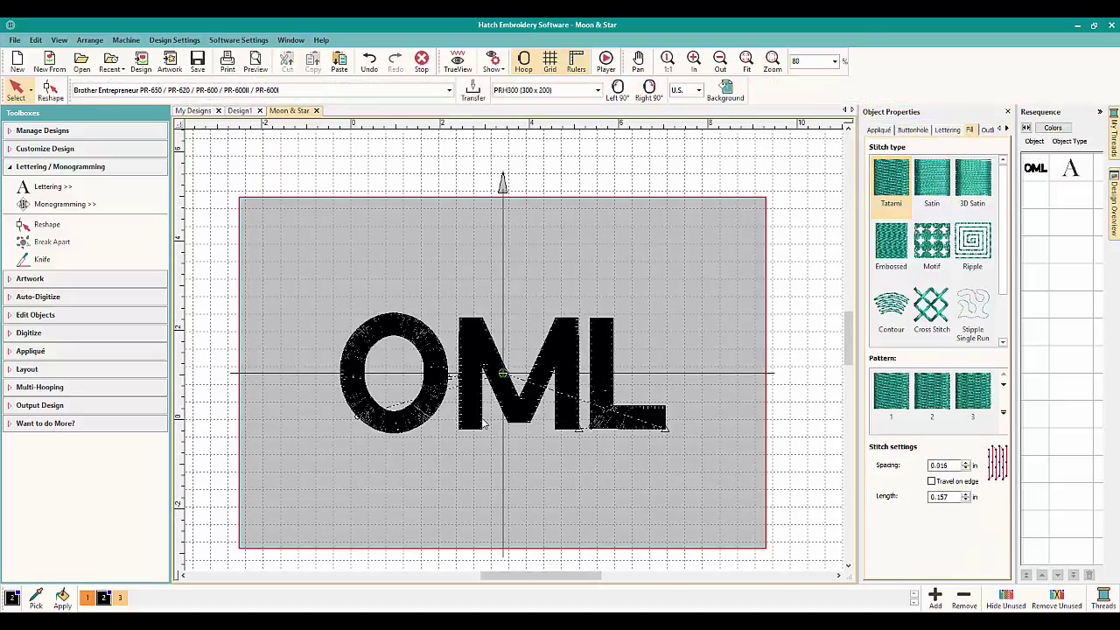
- Recolor the OML lettering with the orange thread, color 1
scroll(516, 354, up, 1)
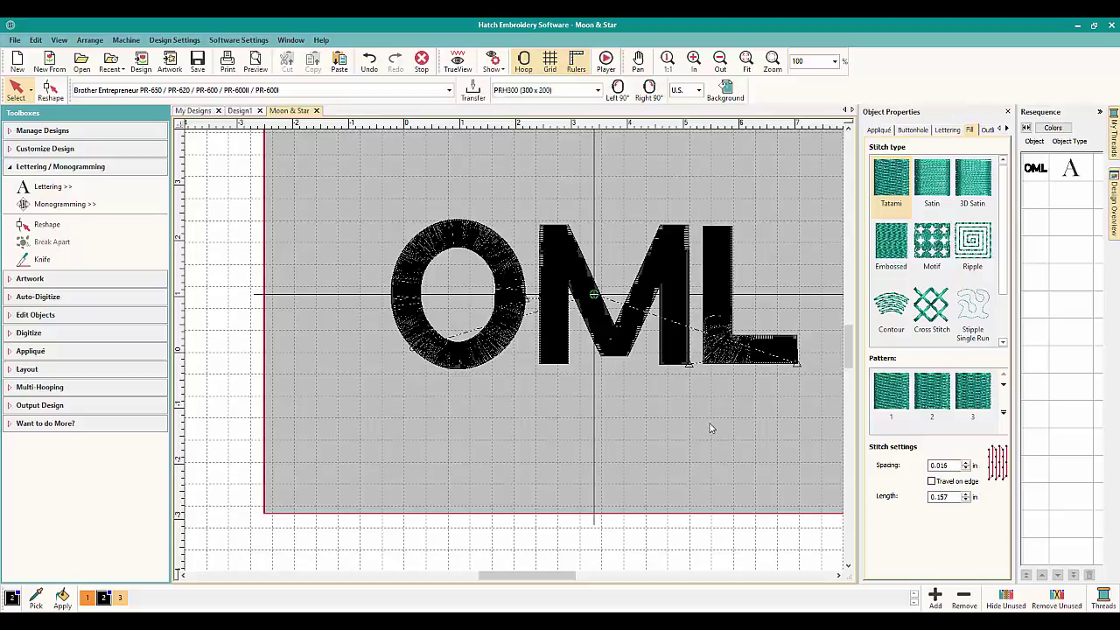
click(615, 337)
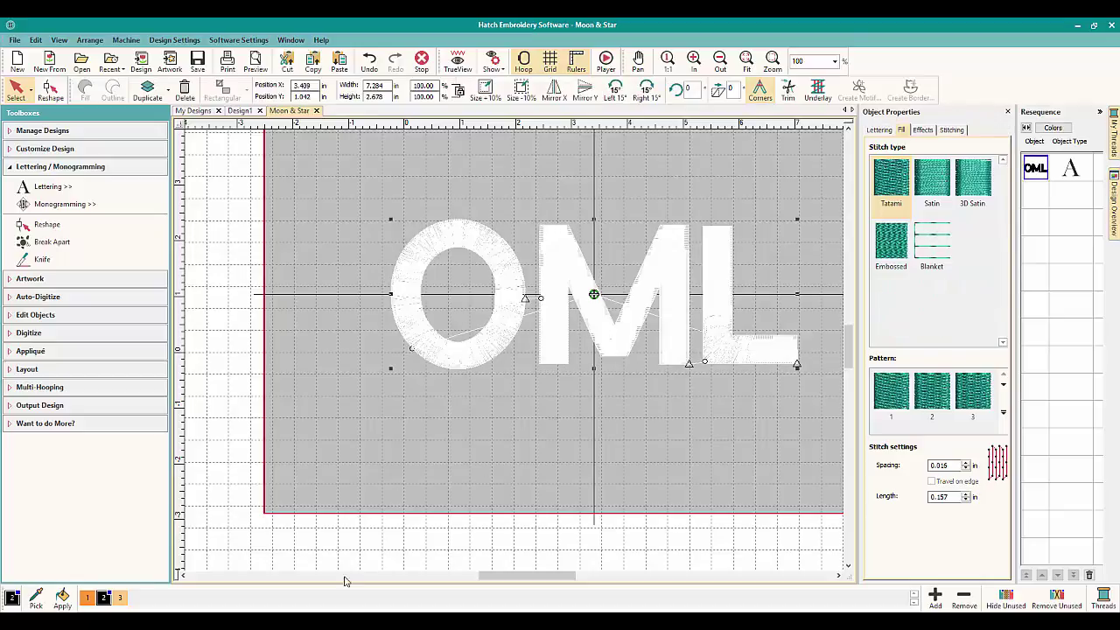
click(86, 598)
click(234, 440)
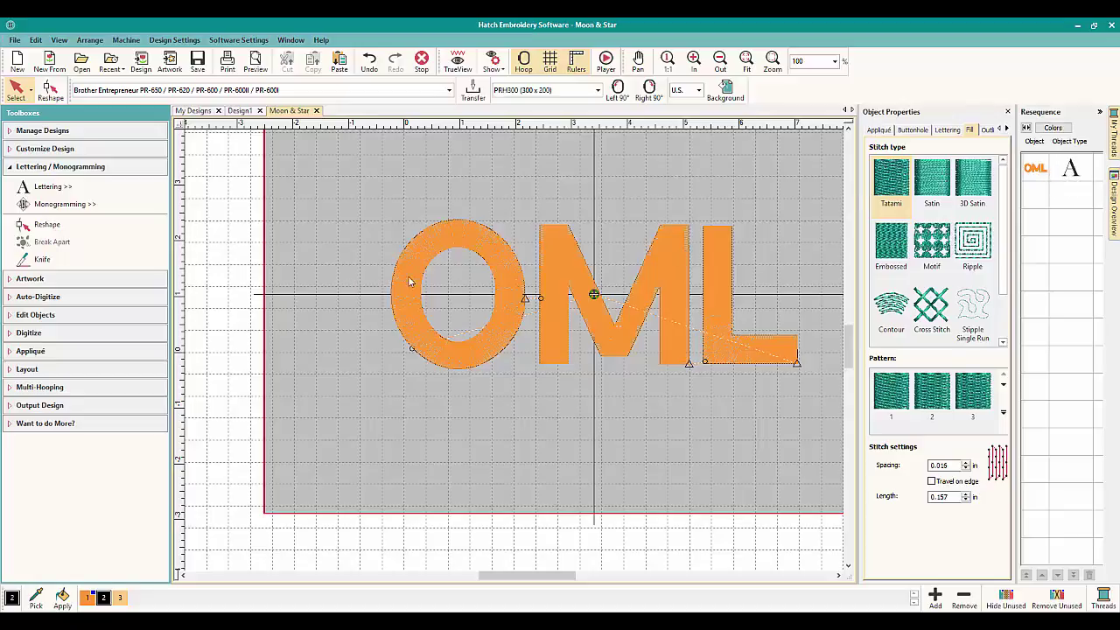
- Slice the OML lettering with the Knife along a horizontal line through the middle of all three letters
click(493, 251)
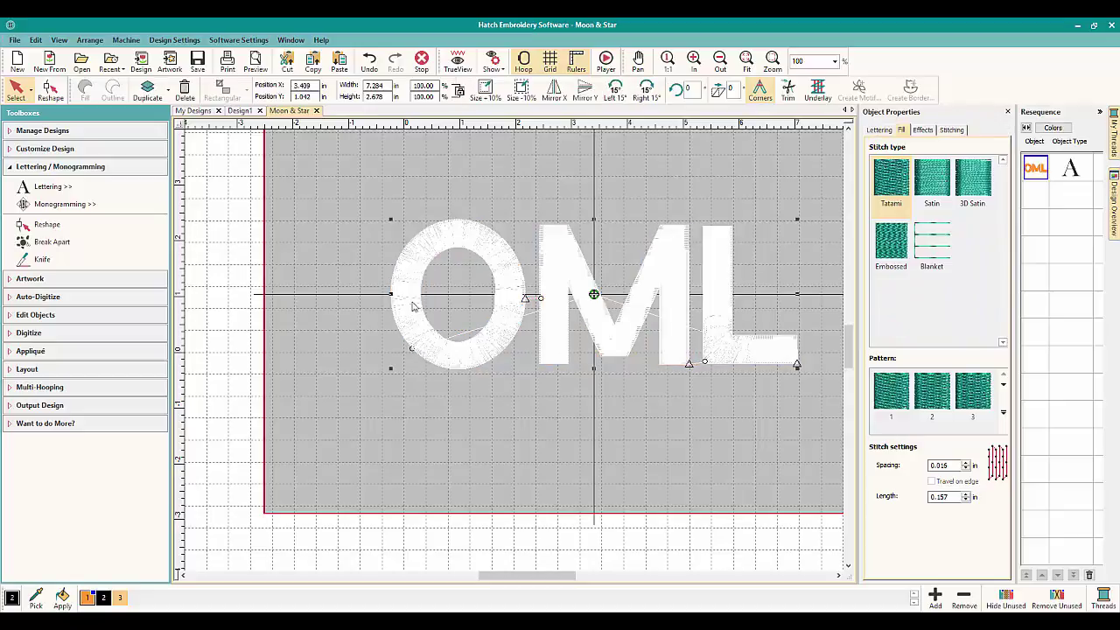
click(52, 259)
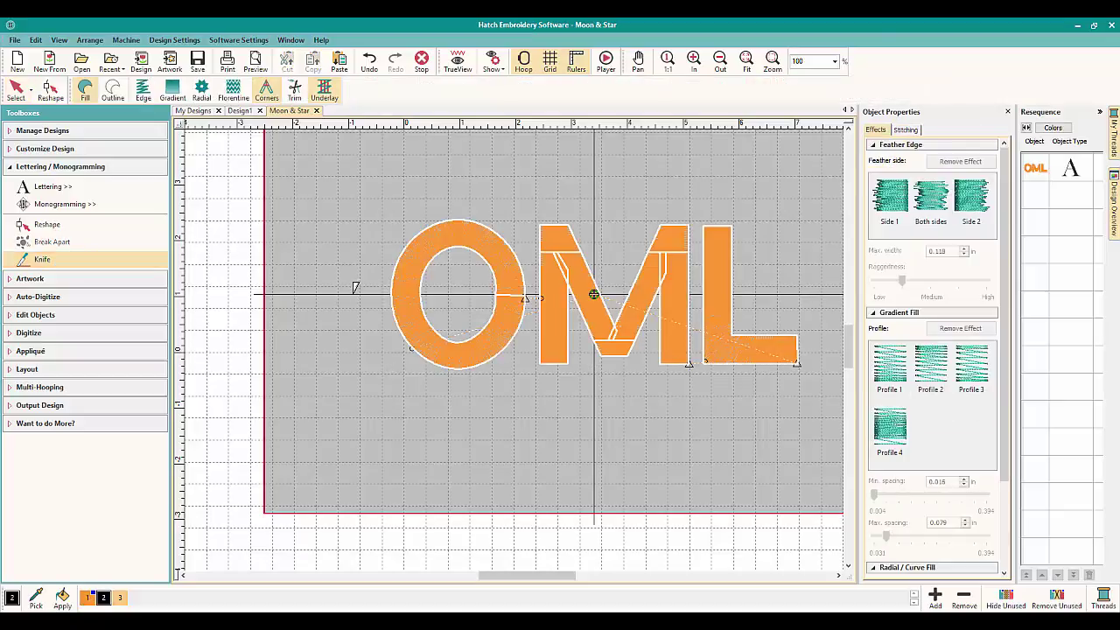
click(352, 293)
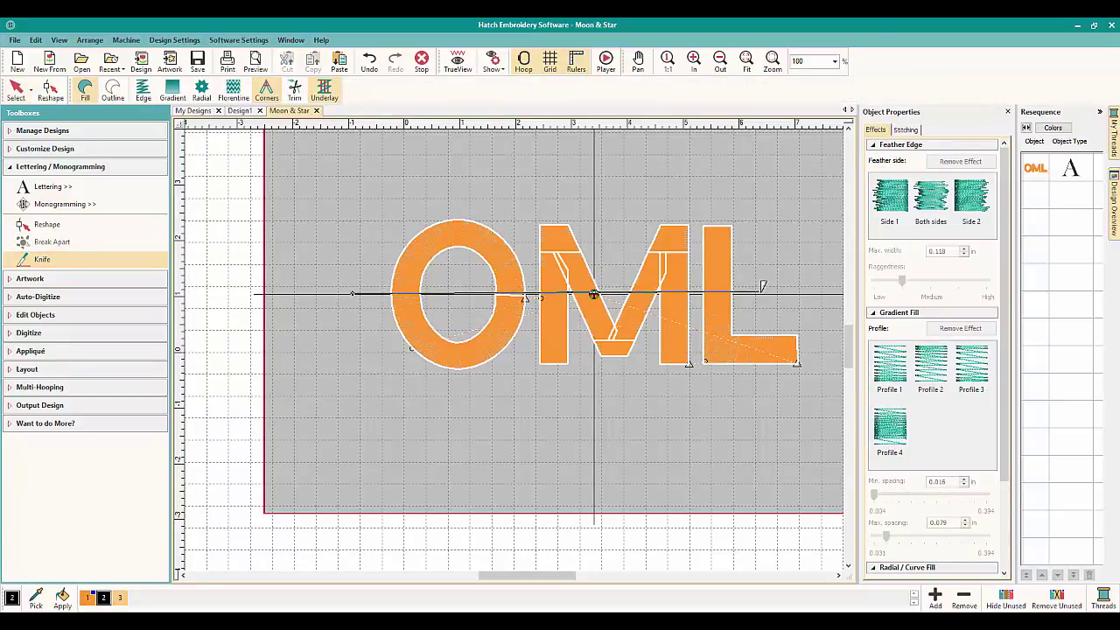
click(766, 288)
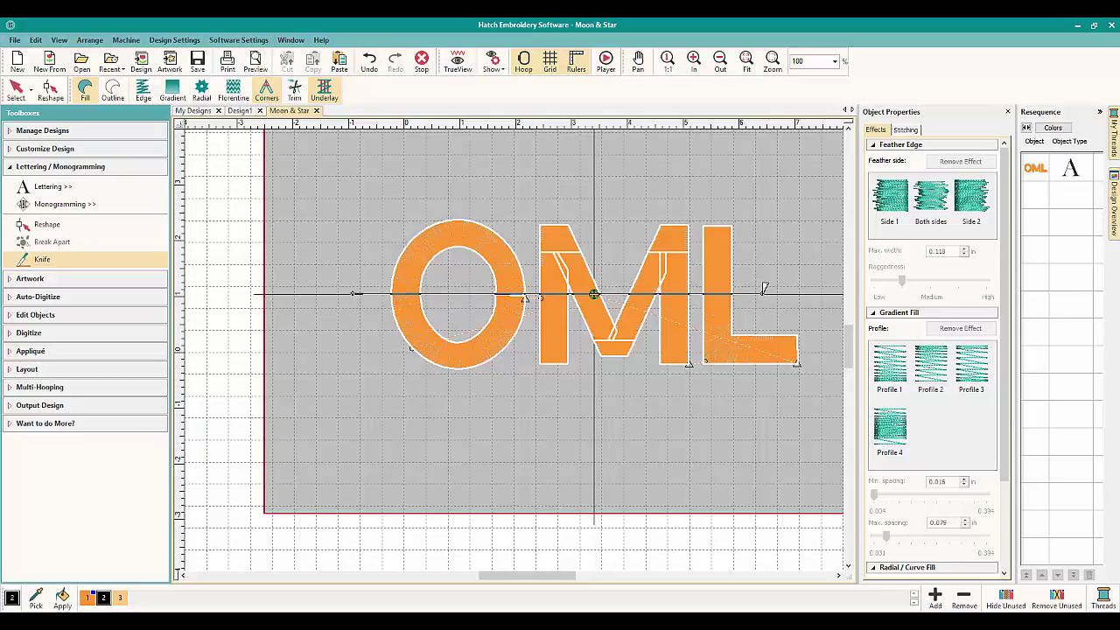
key(Return)
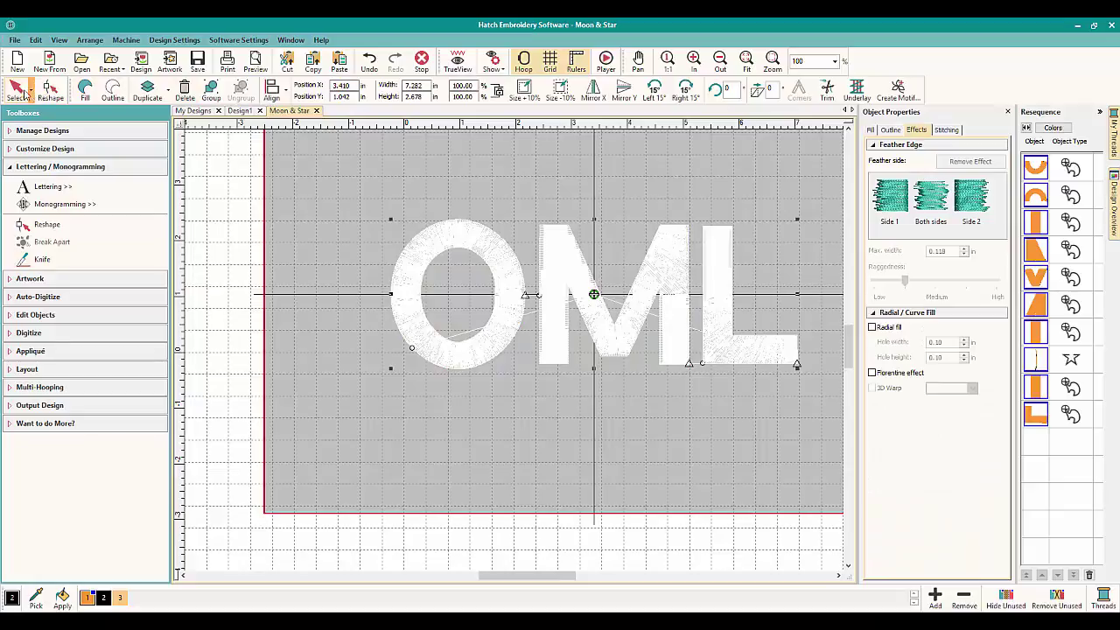
- Move the upper pieces of the O, M and L upward one by one to open a gap above the lower halves
click(613, 186)
click(461, 226)
drag(463, 210, 458, 202)
click(573, 249)
drag(571, 254, 567, 216)
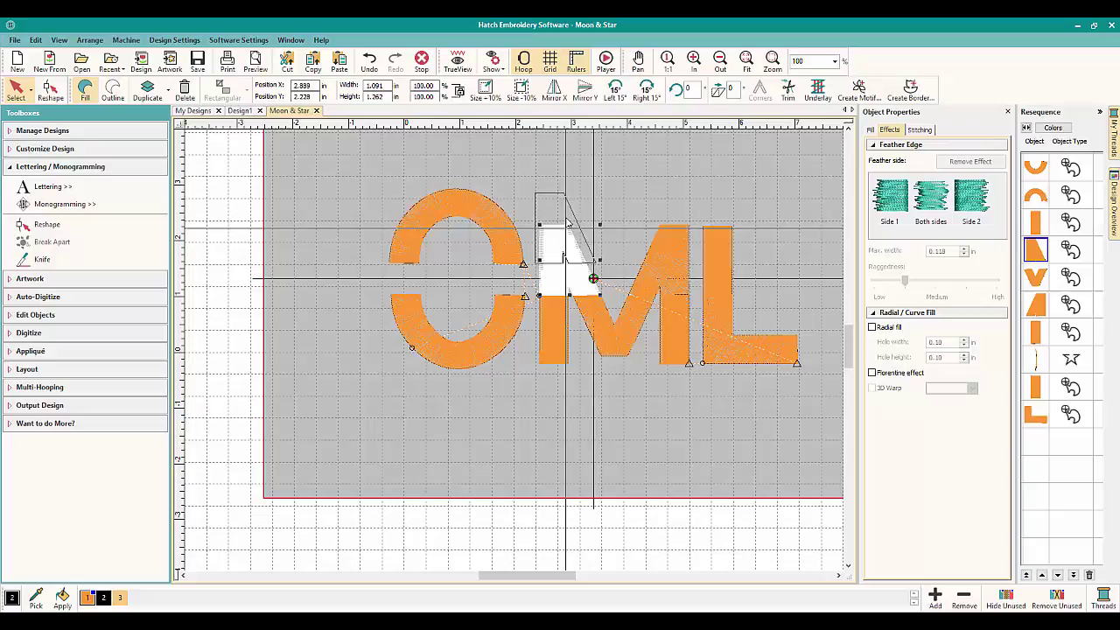
click(666, 254)
drag(667, 254, 671, 223)
click(723, 262)
drag(723, 262, 722, 233)
click(670, 425)
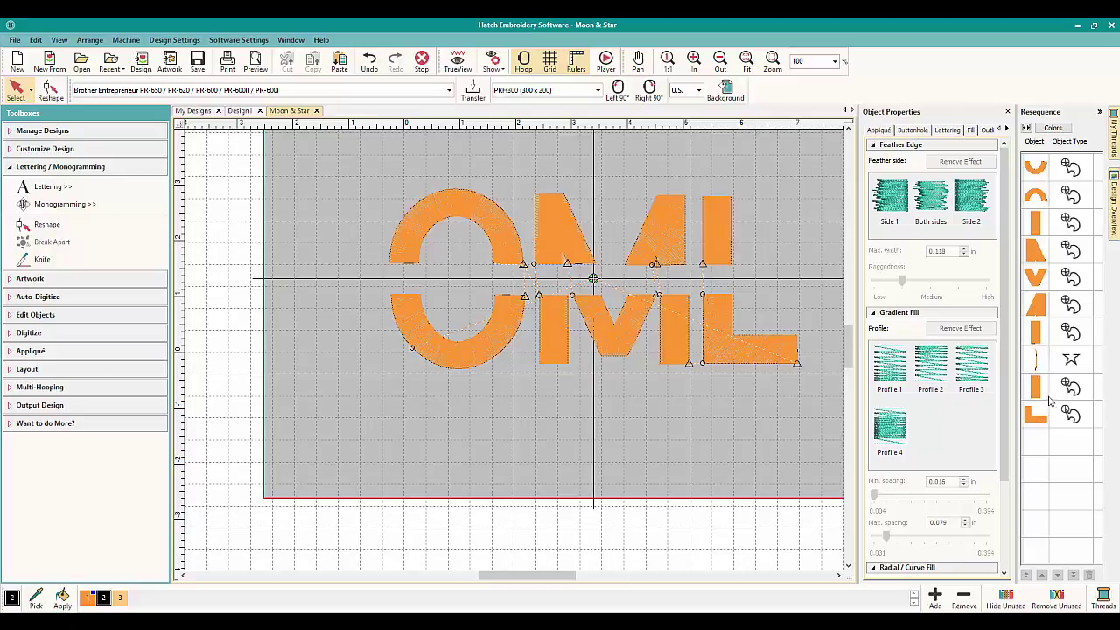
- Select the cut letter pieces one at a time to check which parts are separate objects
click(715, 246)
click(657, 241)
click(557, 253)
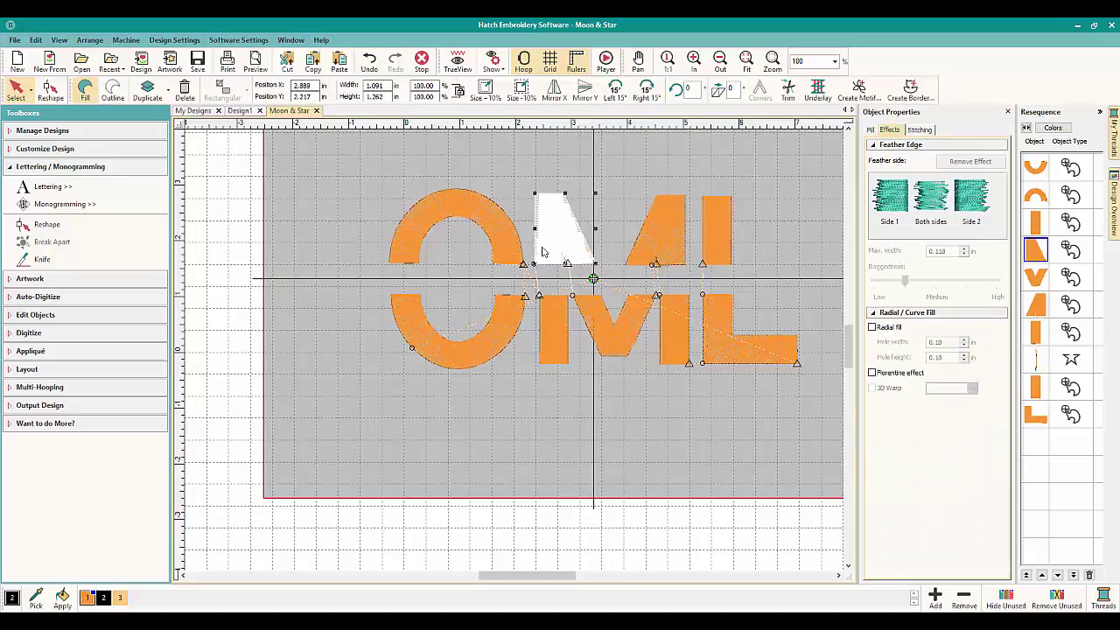
click(494, 226)
click(484, 351)
click(553, 328)
click(612, 324)
click(674, 335)
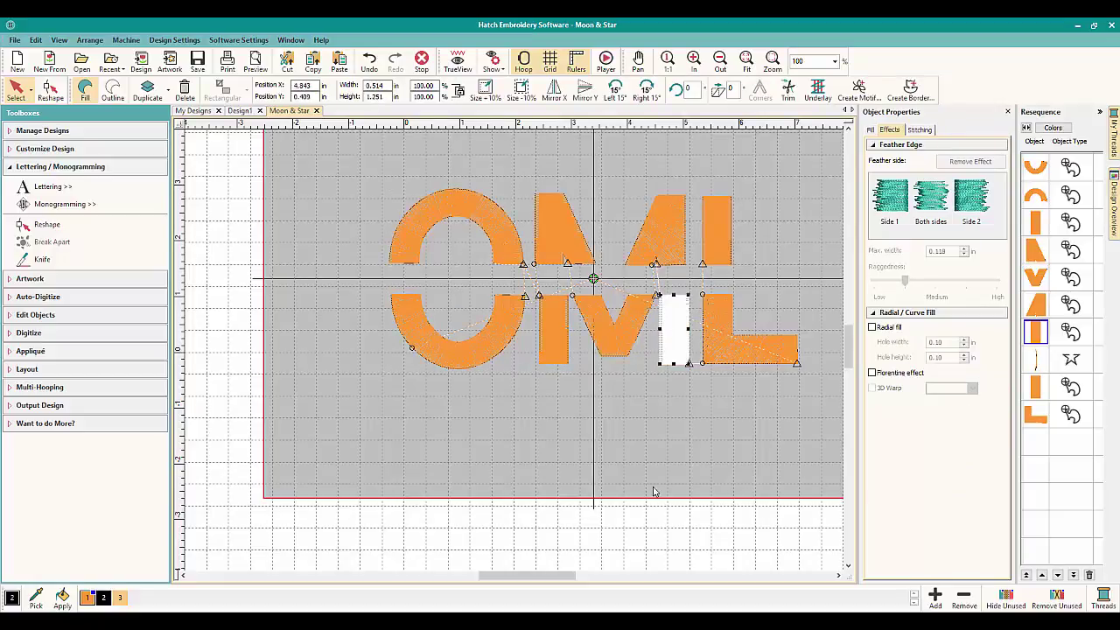
click(745, 358)
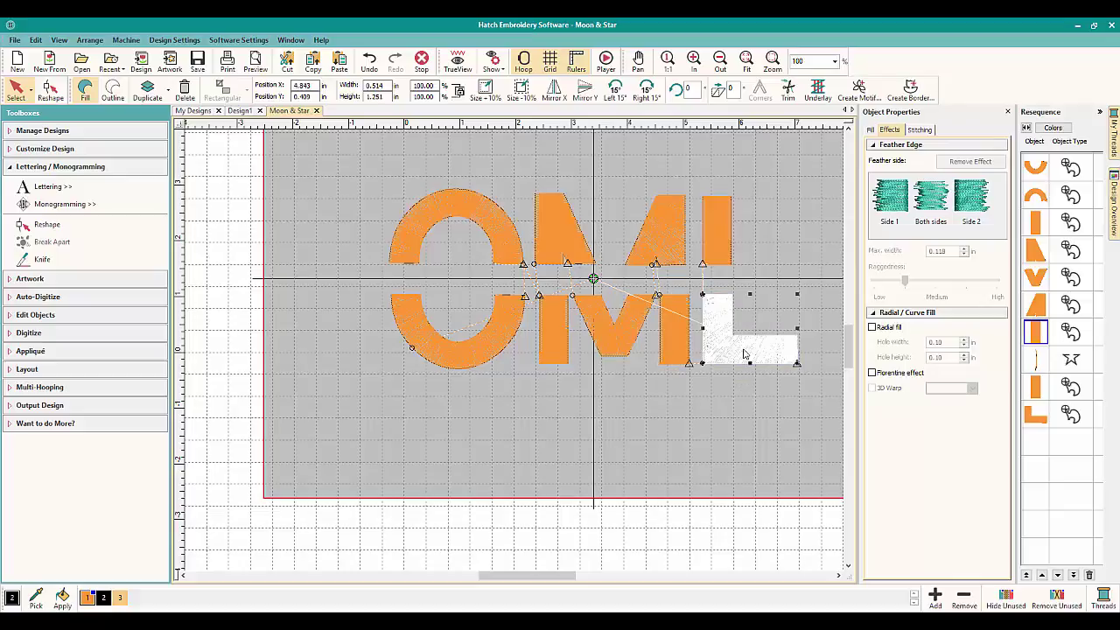
click(438, 435)
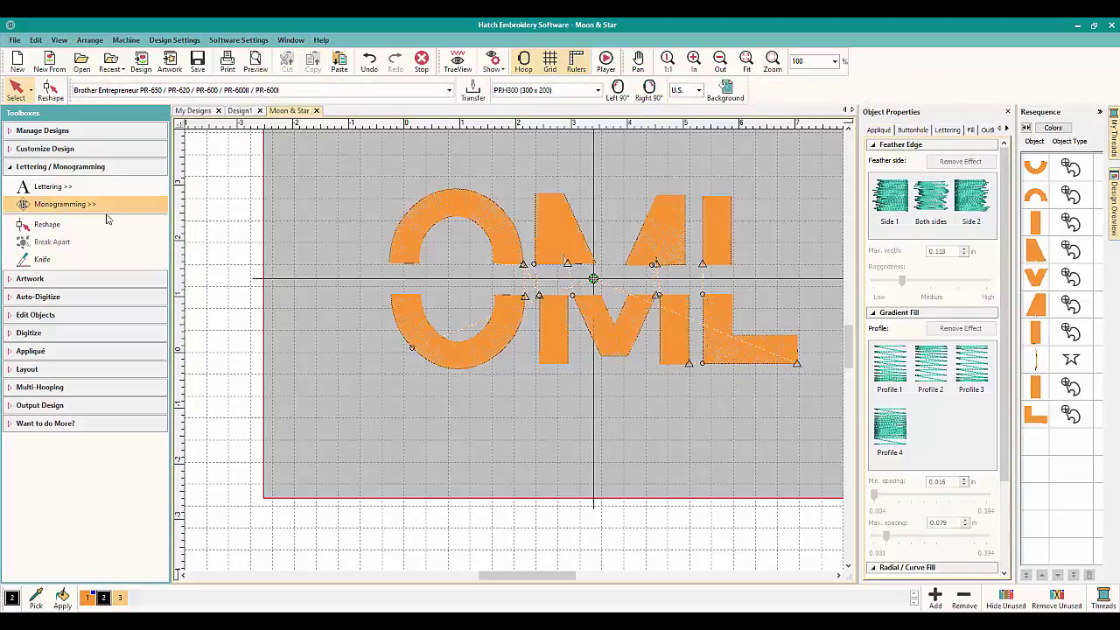
- Add the lettering "Embroidery" in Block2 and place it in the gap between the upper and lower OML halves
click(61, 188)
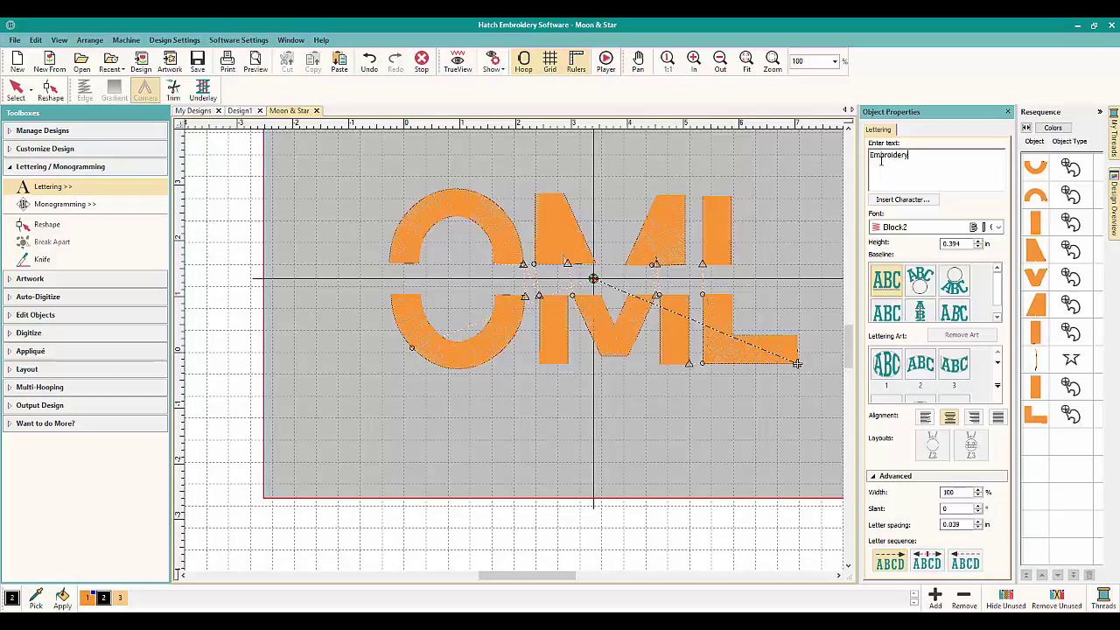
text(Embroidery)
key(Return)
drag(499, 342, 555, 282)
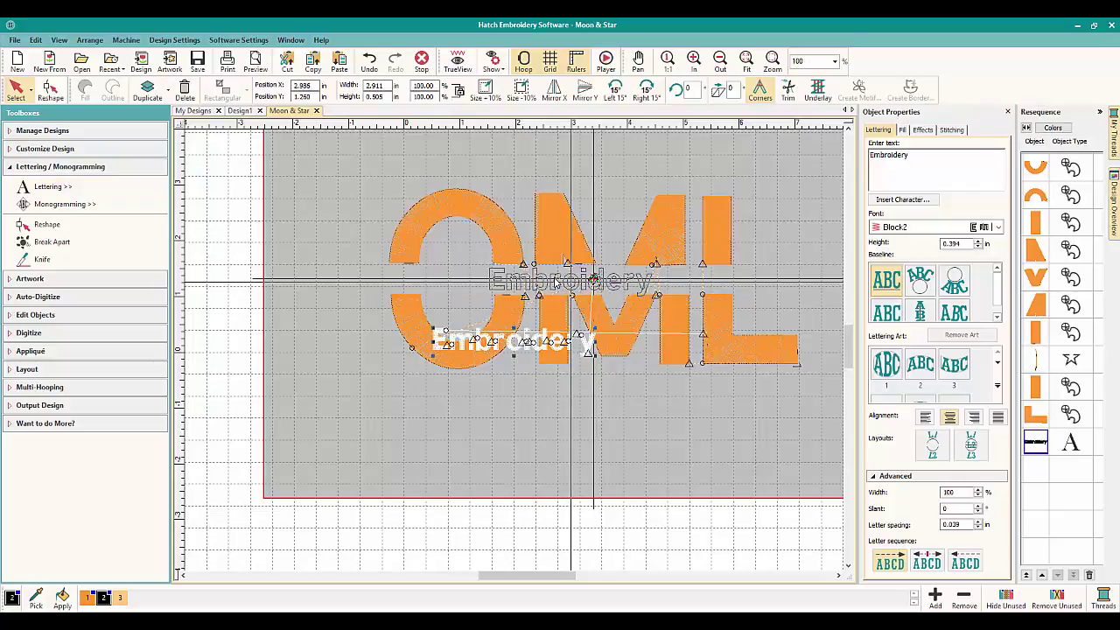
click(504, 453)
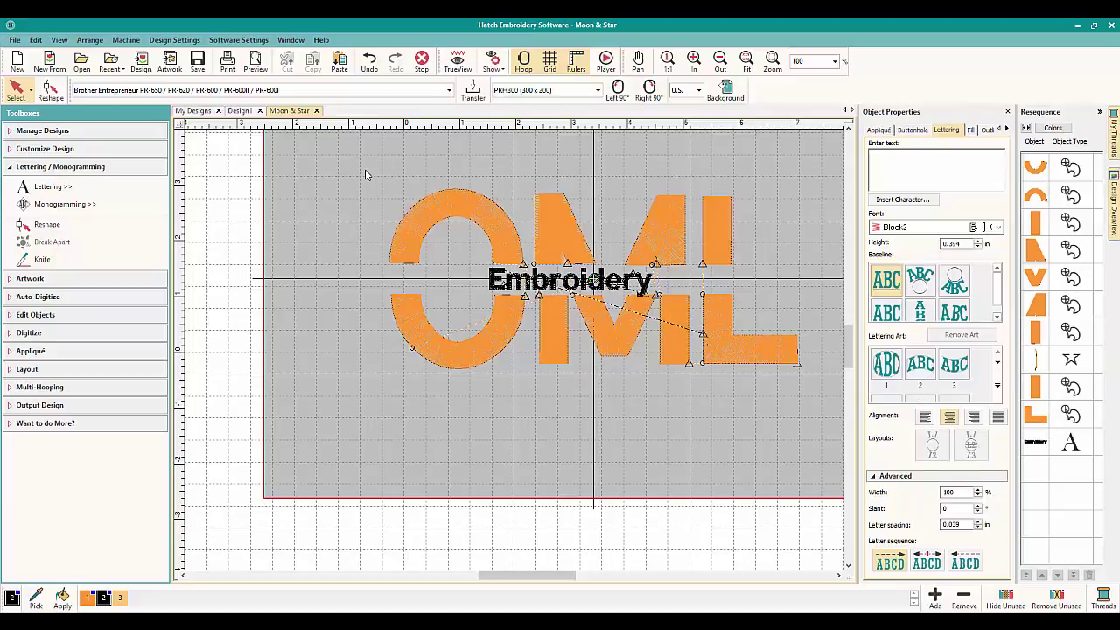
- Delete all the OML pieces together with the Embroidery lettering
drag(370, 172, 608, 357)
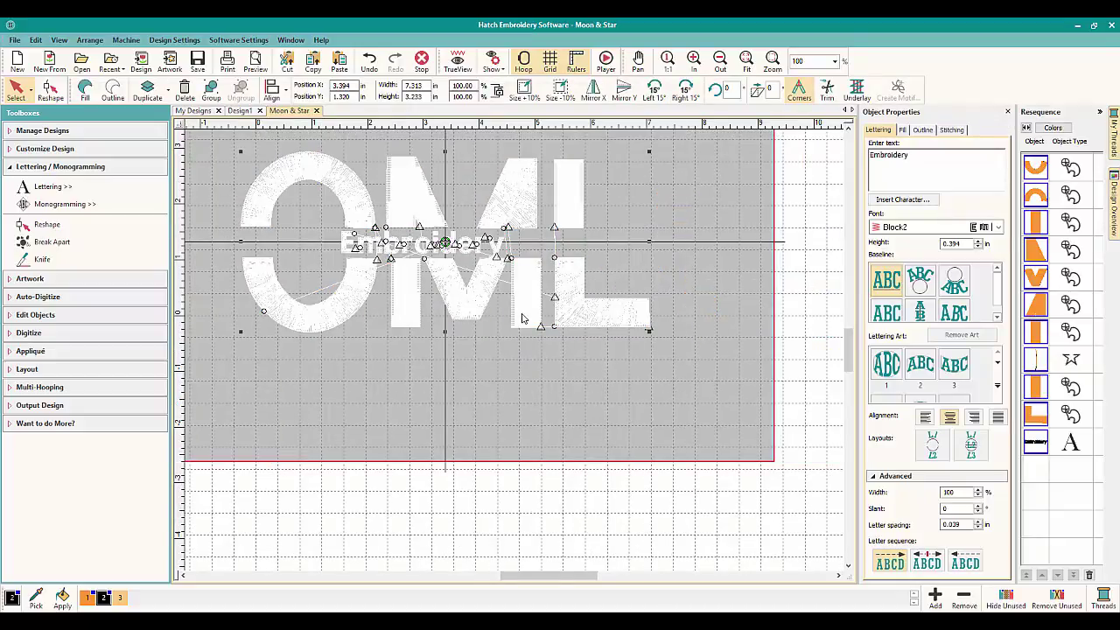
key(Delete)
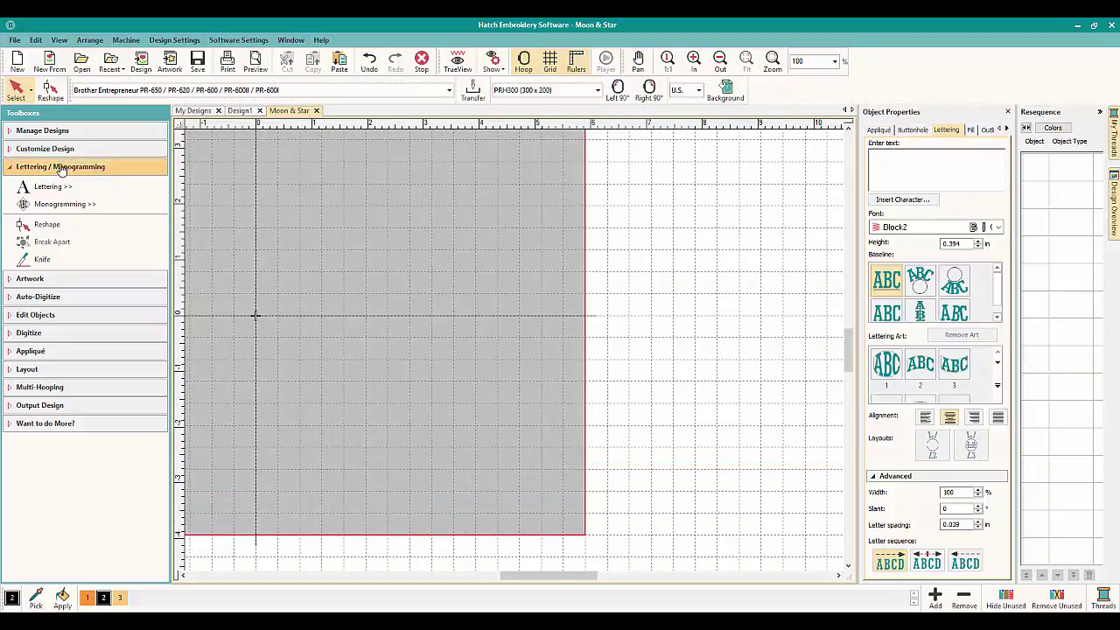
- Open the saved Moon & Star.EMB design from the embroidery library
click(196, 111)
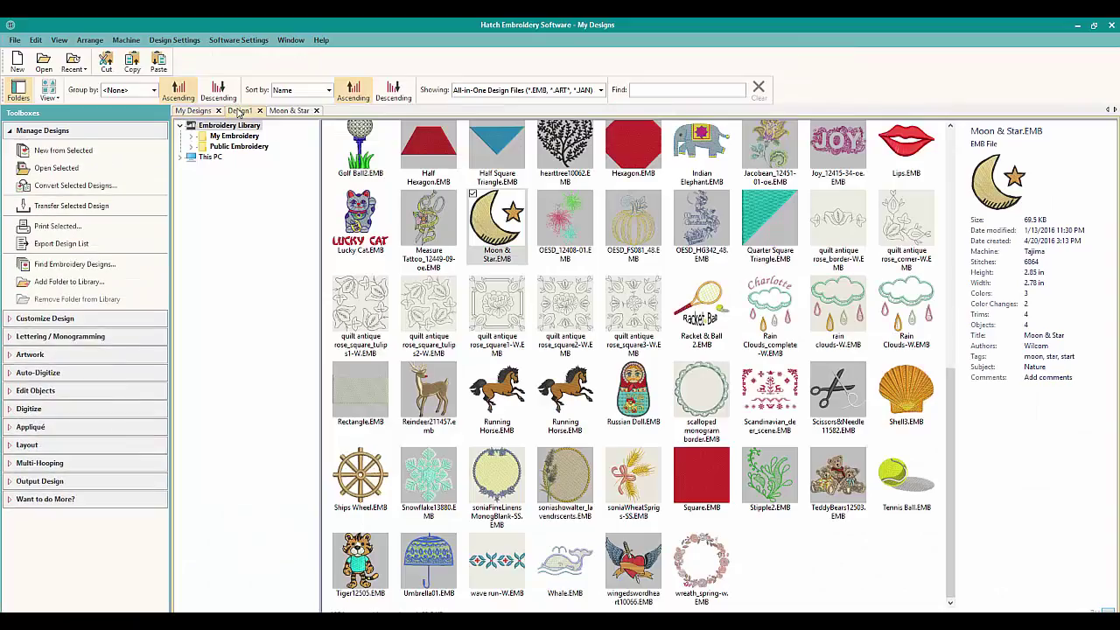
click(239, 111)
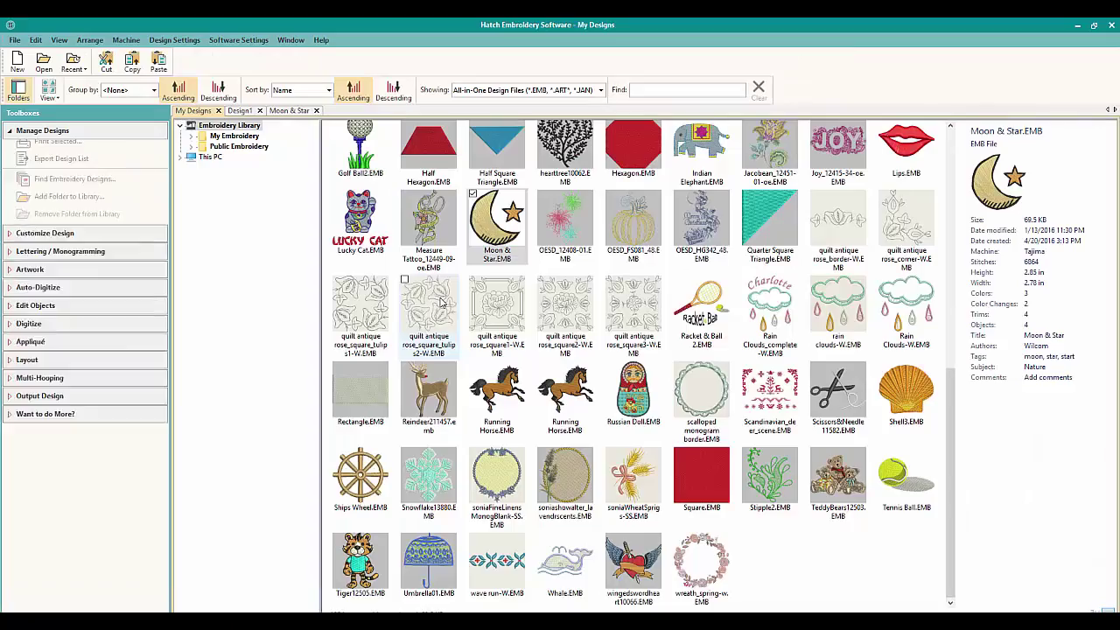
double_click(483, 229)
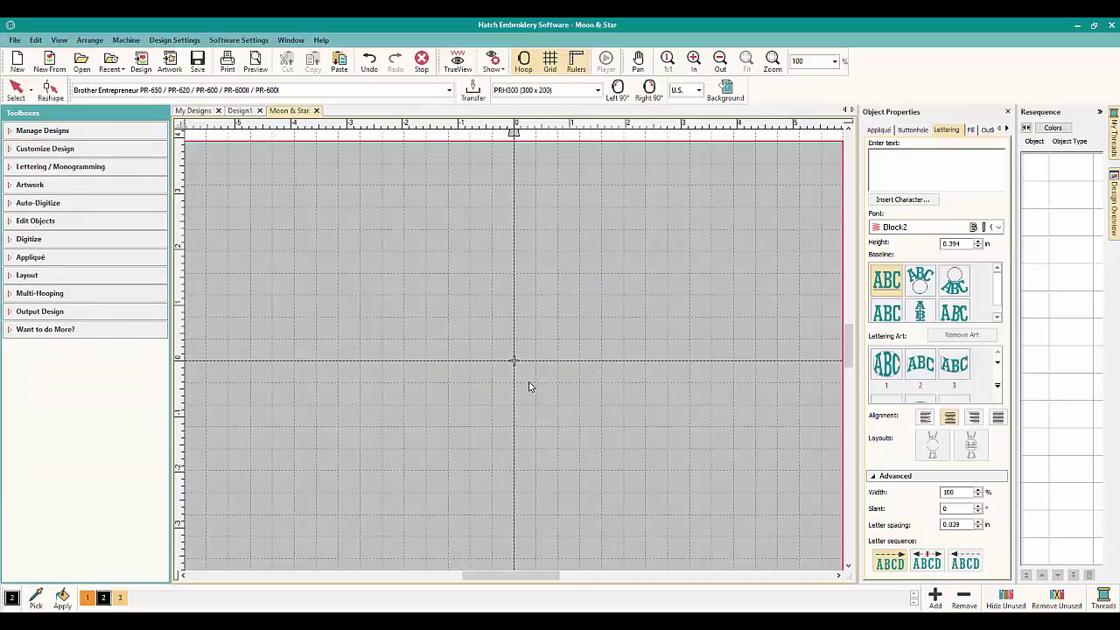
click(209, 113)
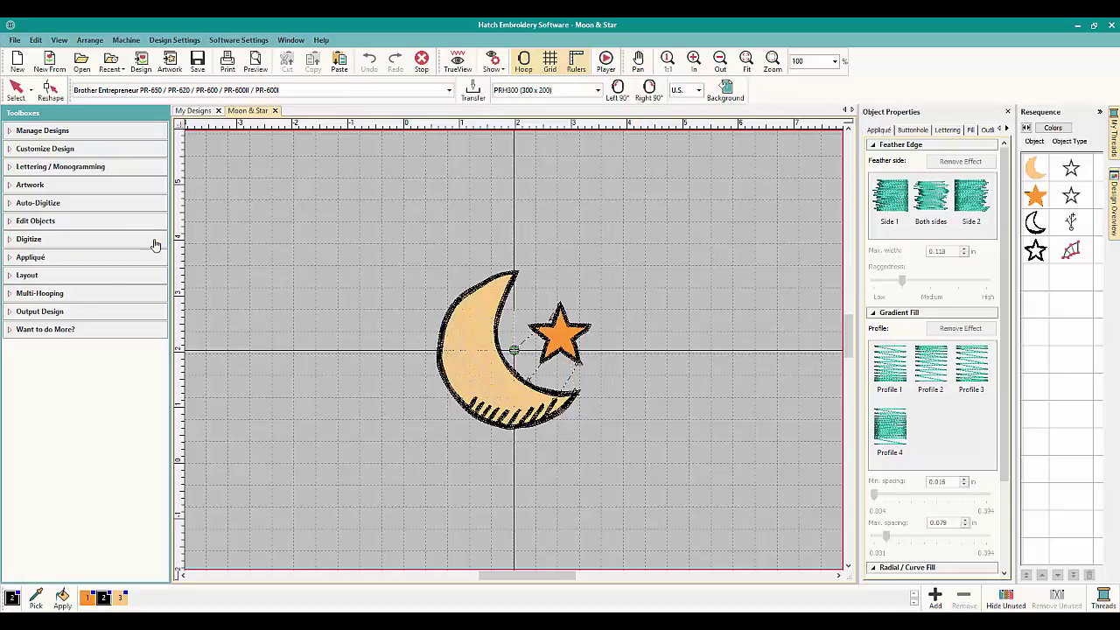
- With nothing selected, slice the moon with the Knife along a horizontal line across its middle, from outside its left edge to the inner hollow
click(57, 224)
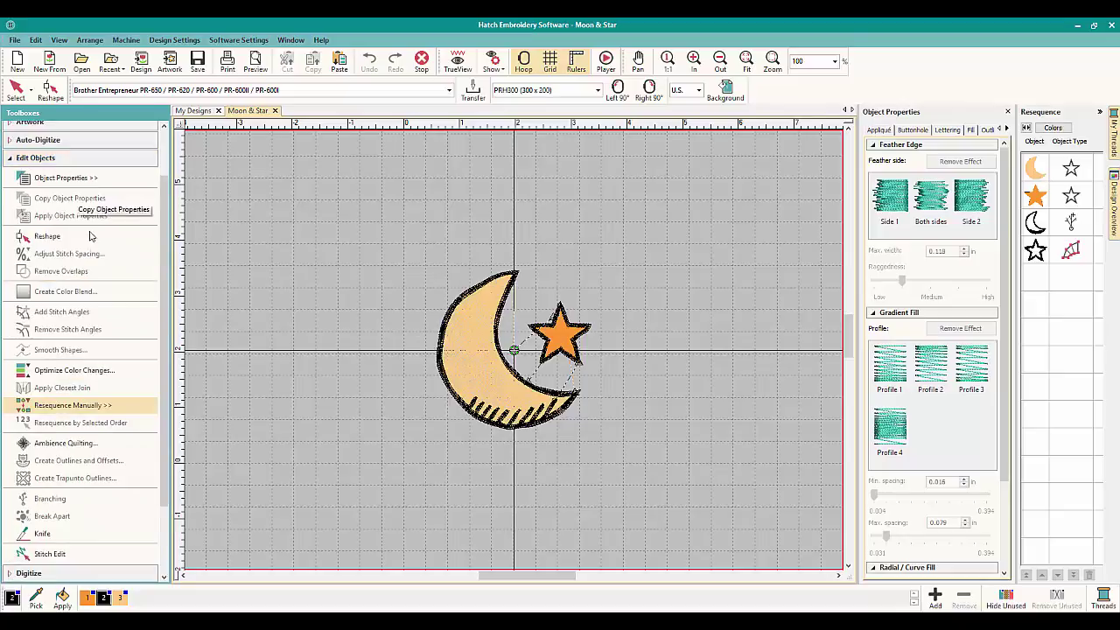
click(44, 533)
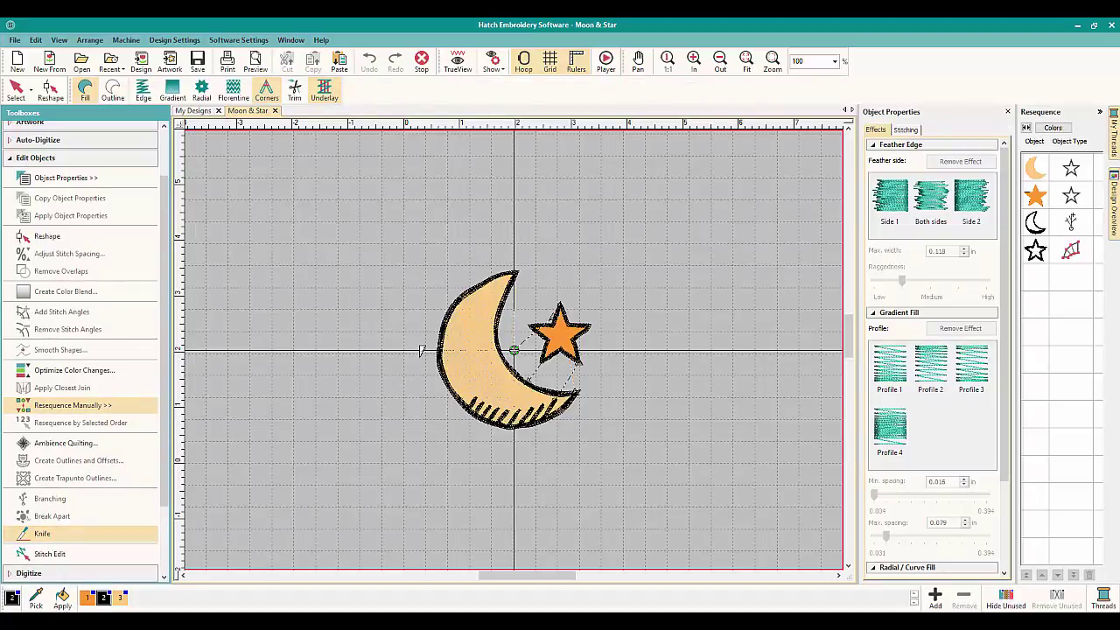
click(419, 351)
click(514, 350)
click(19, 87)
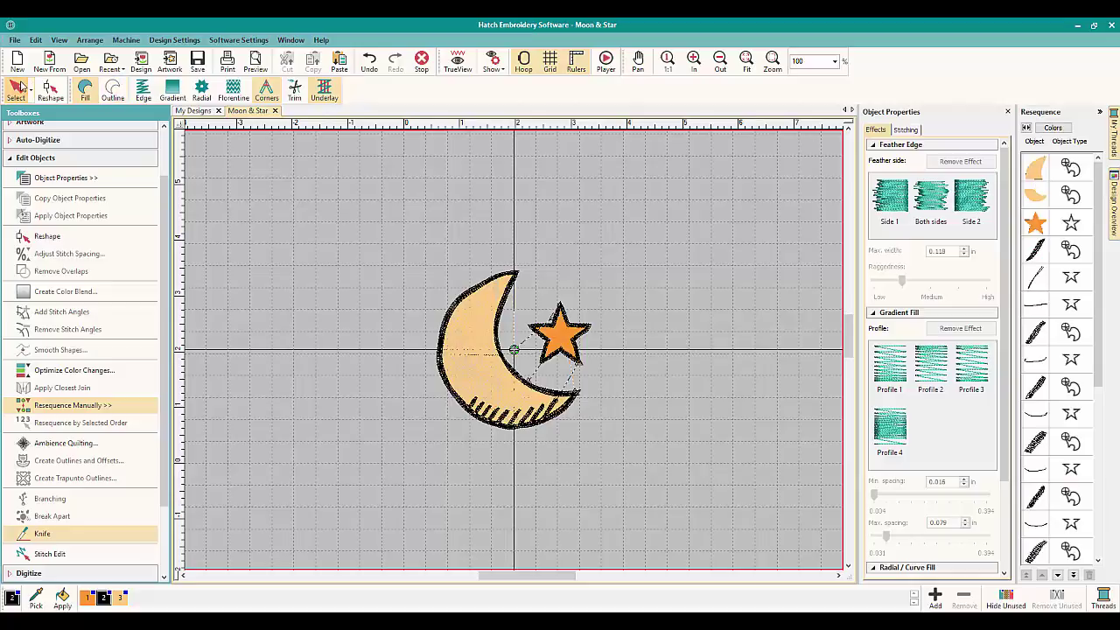
- Select the cut moon pieces and examine the resulting objects in the resequence list
key(ctrl+a)
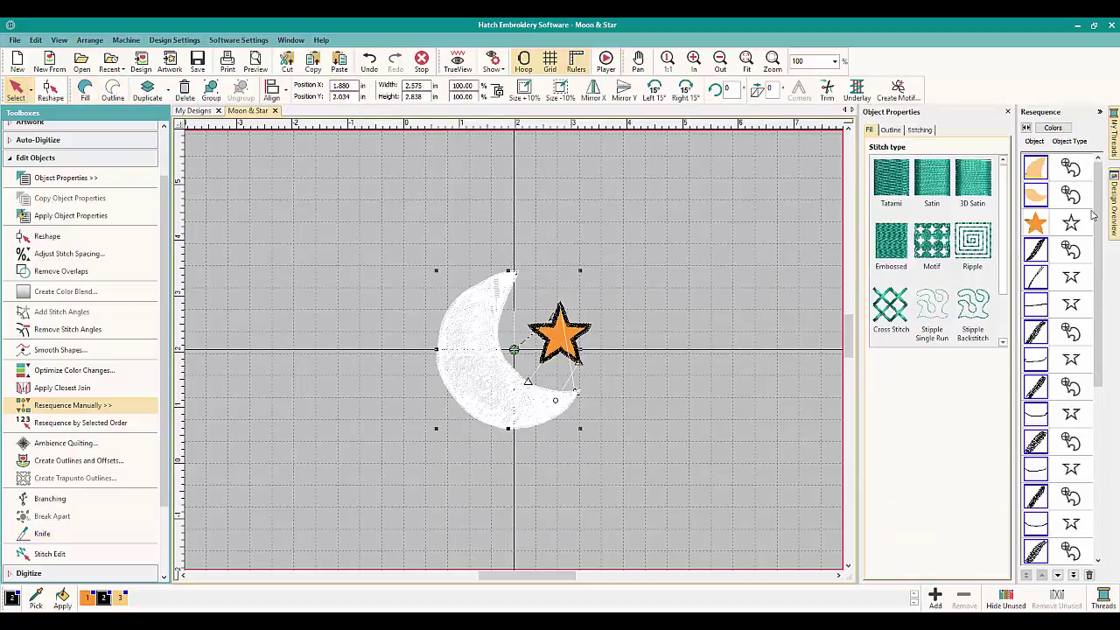
drag(1101, 221, 1101, 175)
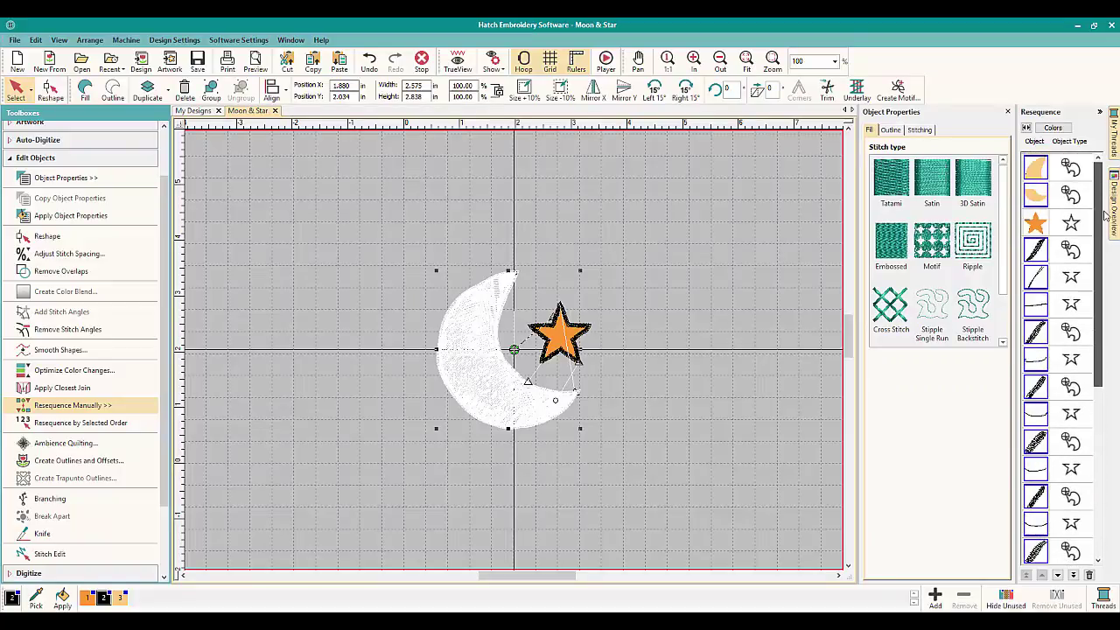
- Move the moon's cut upper fill and its outline upward, opening a clear gap above the lower half
click(479, 300)
drag(479, 301, 504, 280)
click(500, 316)
click(638, 252)
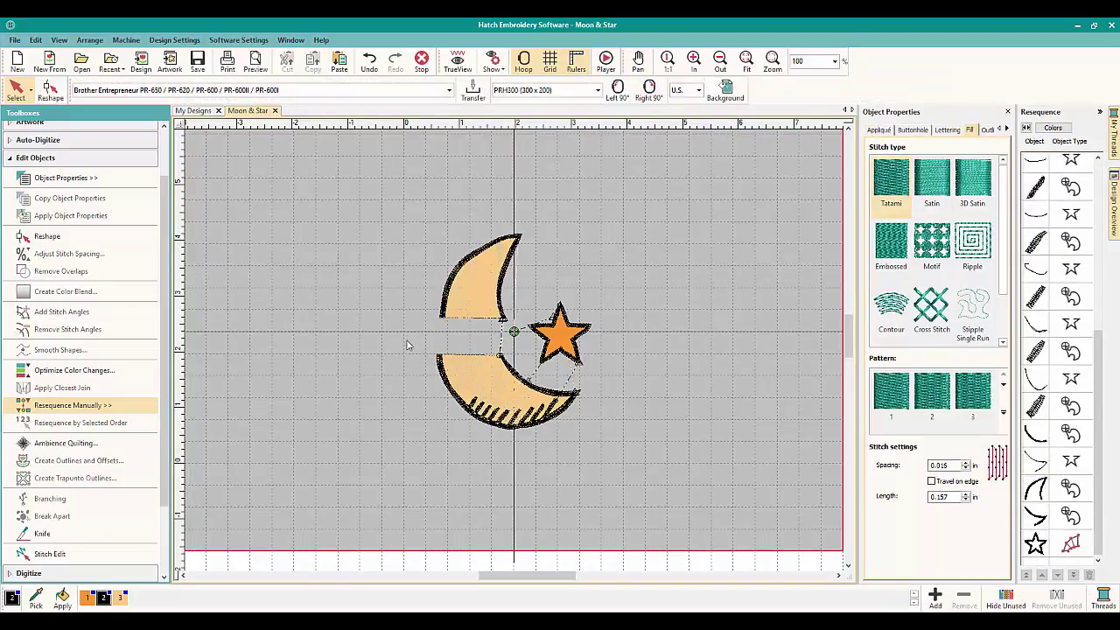
- Move the upper moon fill, and after it the matching outline, down and slightly left to about X 1.2 in, Y 3.06 in
drag(400, 216, 515, 331)
click(498, 271)
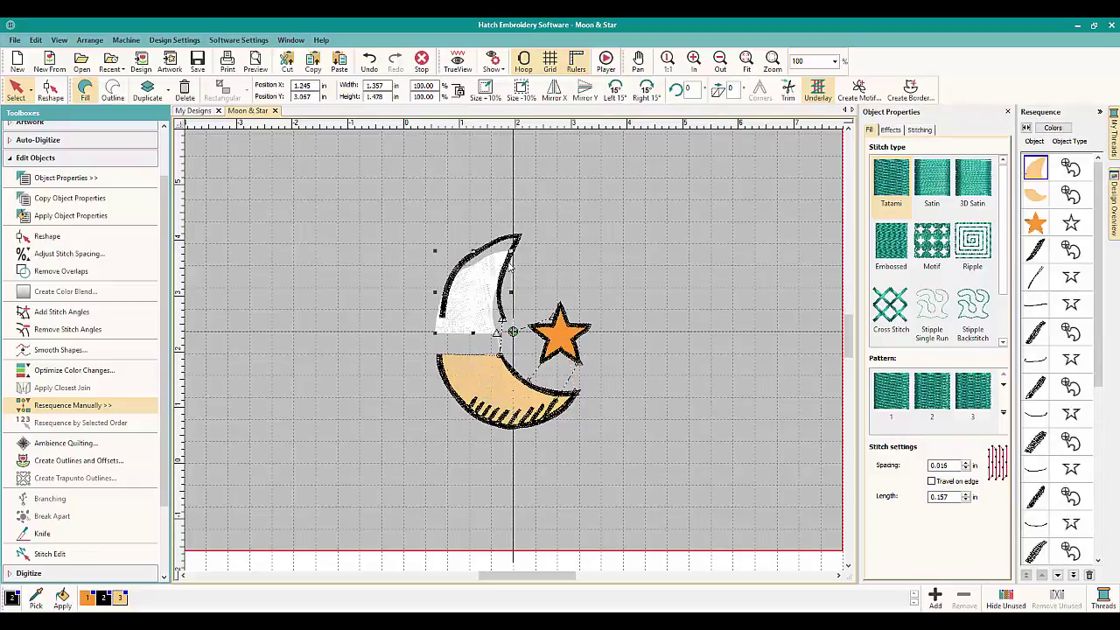
click(613, 258)
click(518, 245)
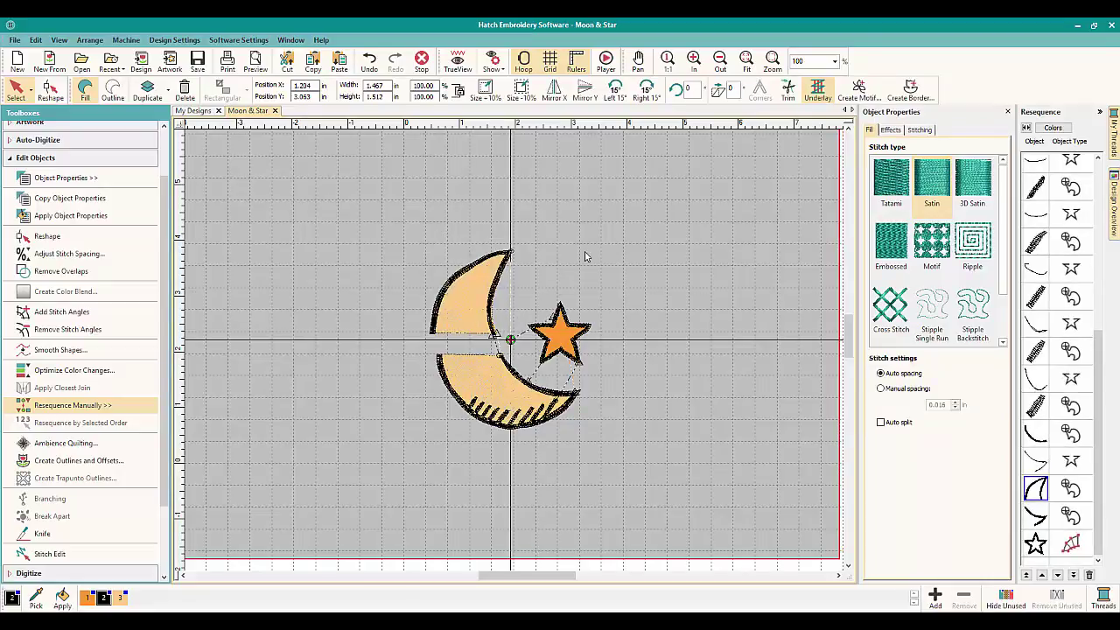
click(570, 429)
- Select the upper moon's outline and fill together and move them to about X 1.33 in, Y 2.96 in, just above the lower half
drag(408, 261, 521, 329)
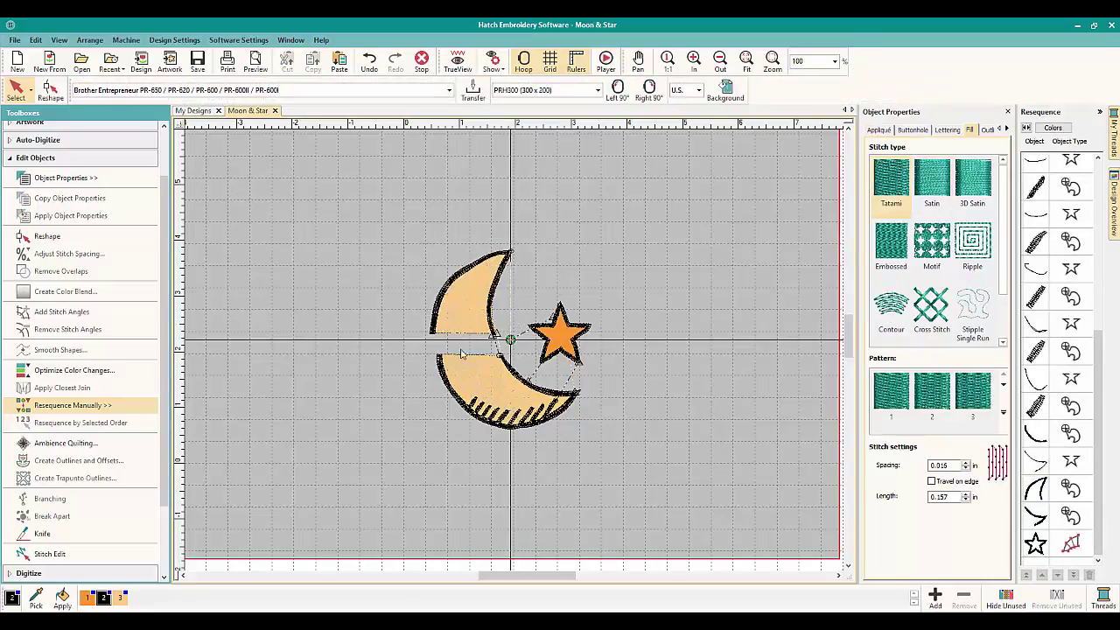
click(439, 310)
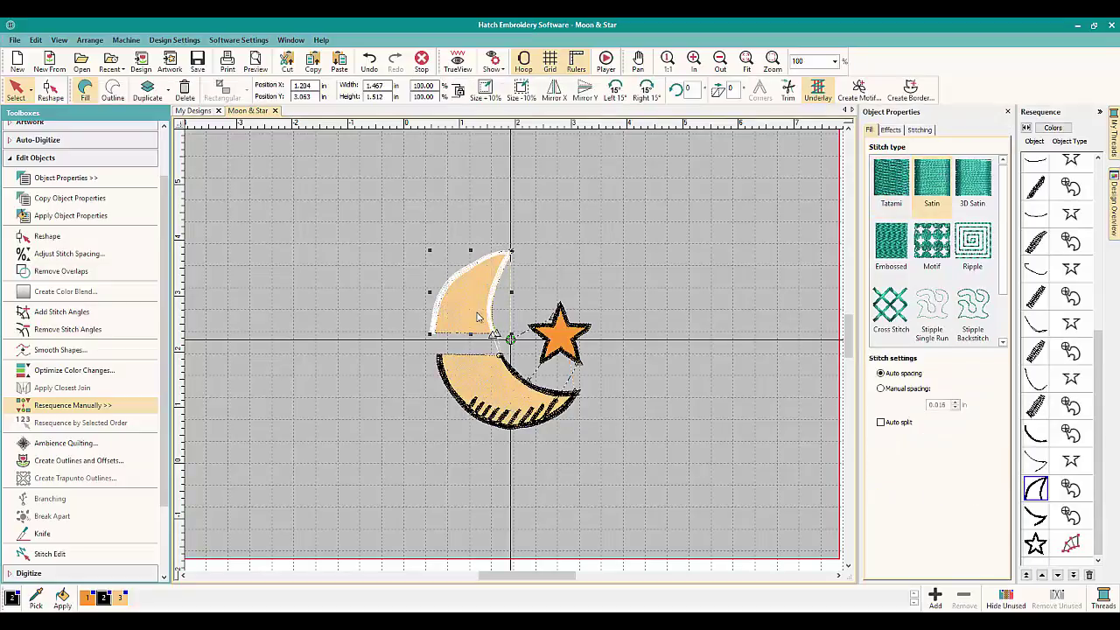
click(479, 317)
drag(469, 297, 476, 302)
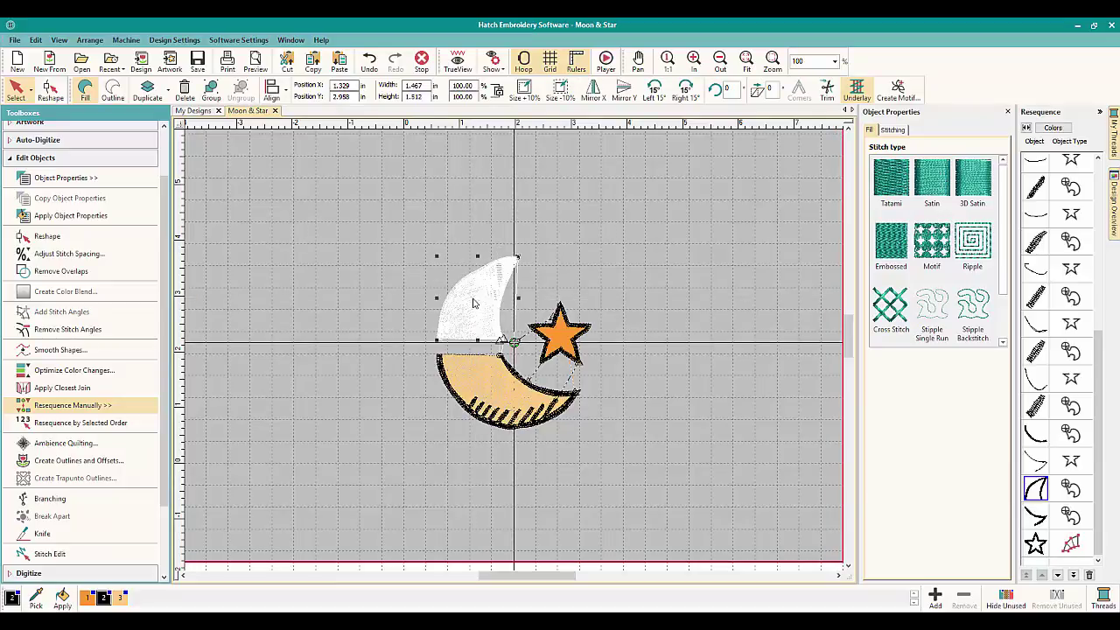
click(595, 481)
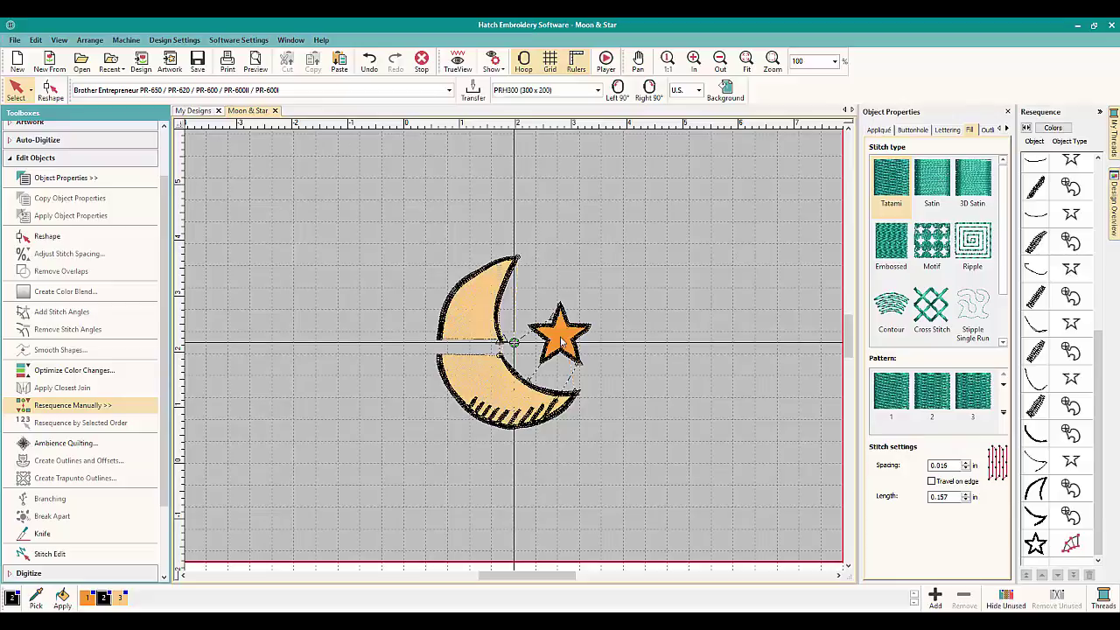
scroll(416, 322, down, 1)
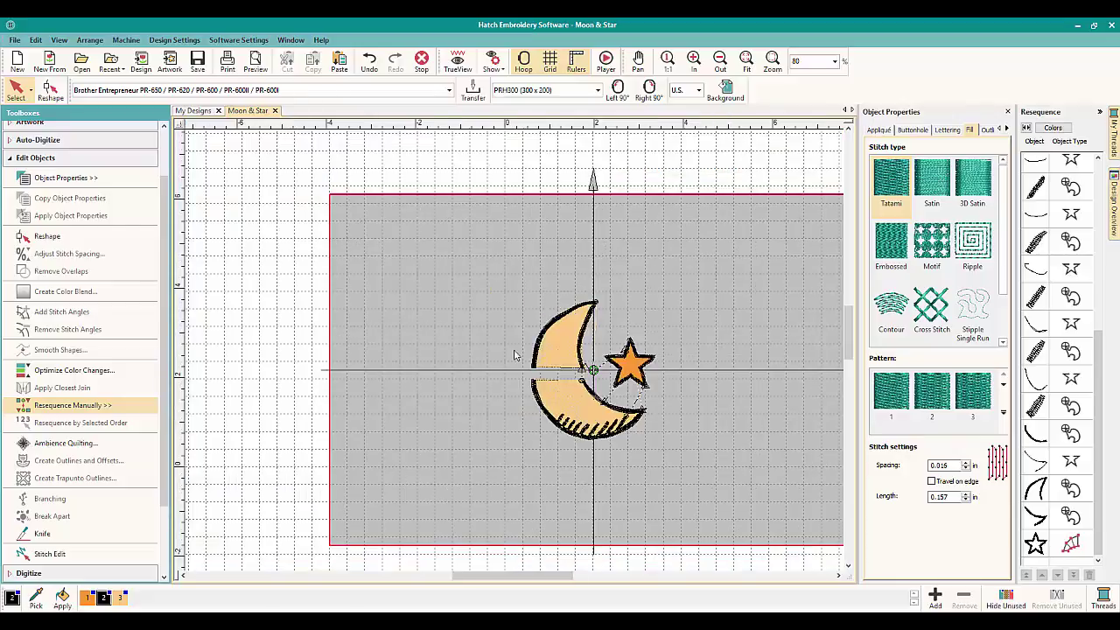
scroll(516, 354, down, 1)
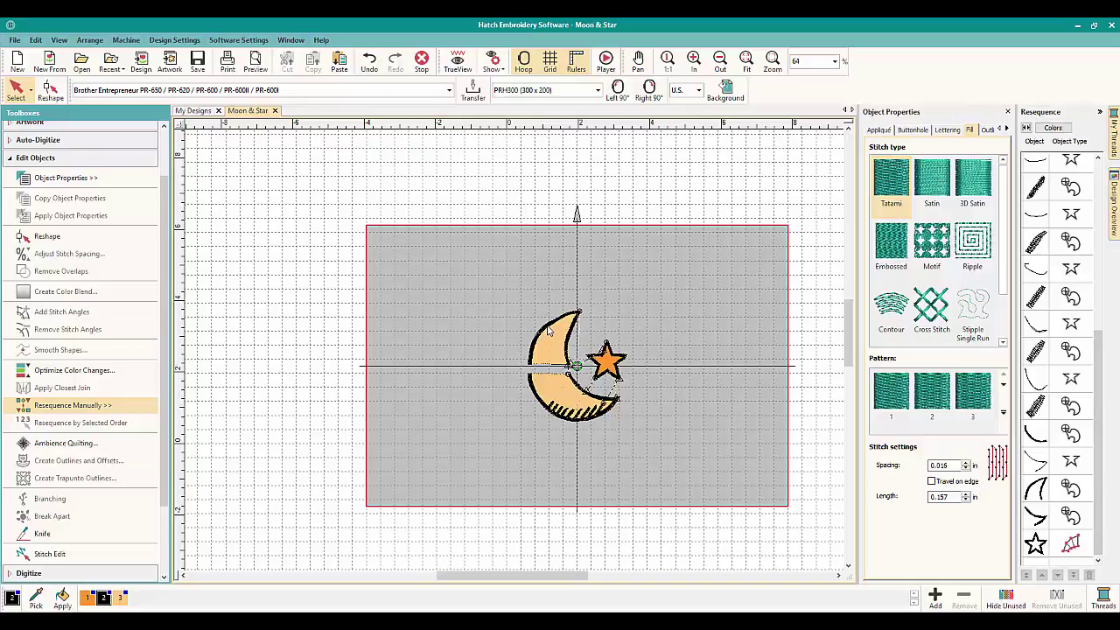